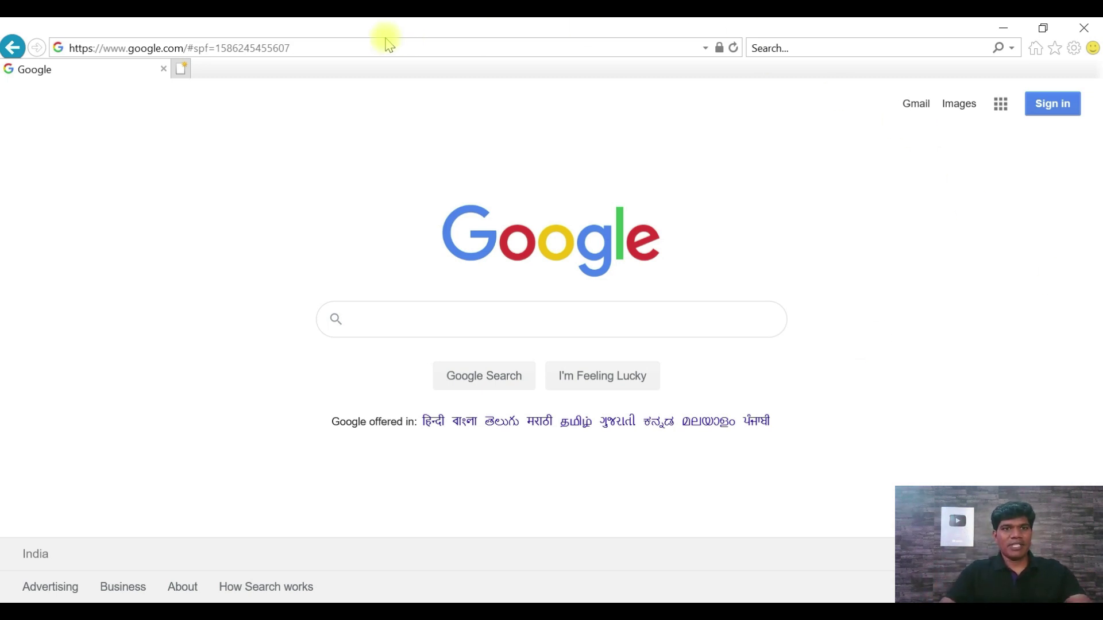
{"action": "left_click", "coordinate": [354, 46]}
{"action": "type", "text": "https://zoom.us/"}
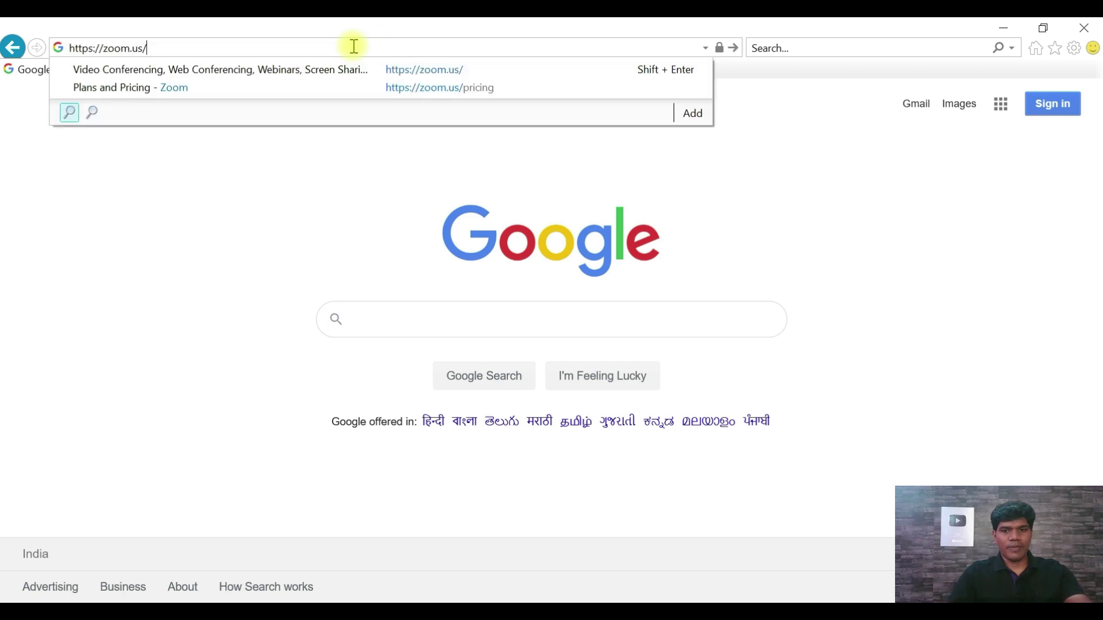
{"action": "key", "text": "Return"}
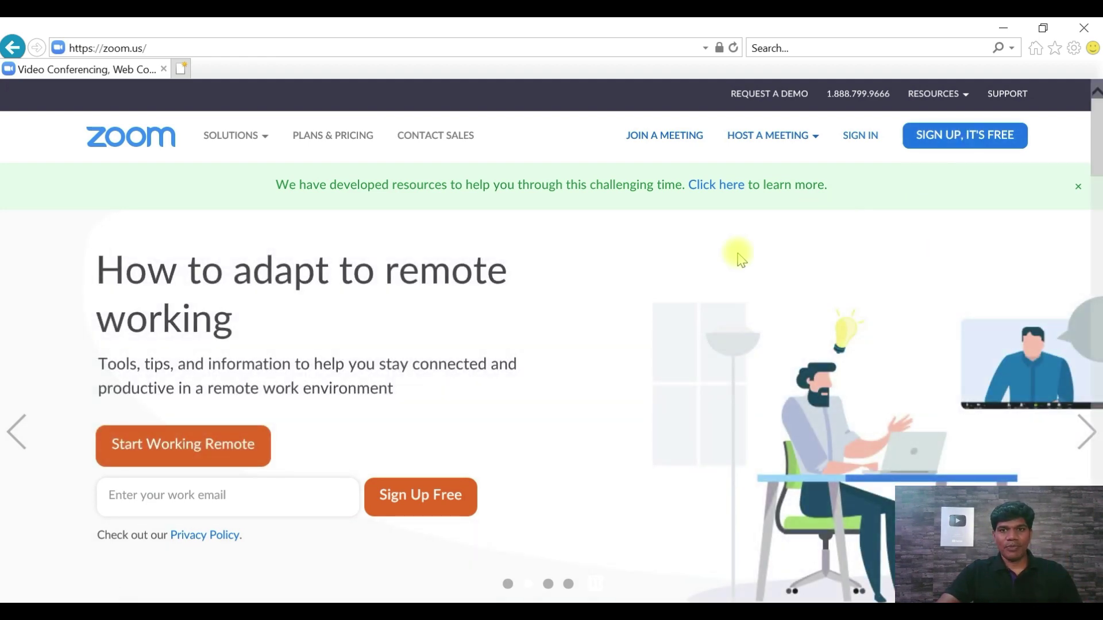
- Open Plans & Pricing and highlight the Basic plan's 40-minute group meeting limit
{"action": "left_click", "coordinate": [330, 136]}
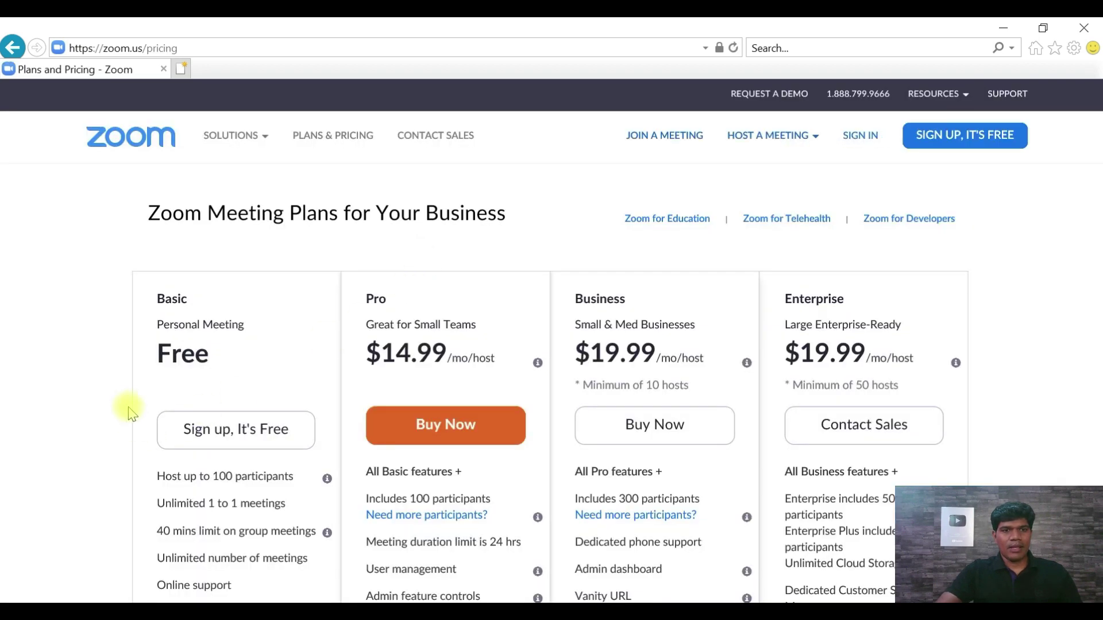
{"action": "scroll", "coordinate": [152, 356], "scroll_direction": "down", "scroll_amount": 1}
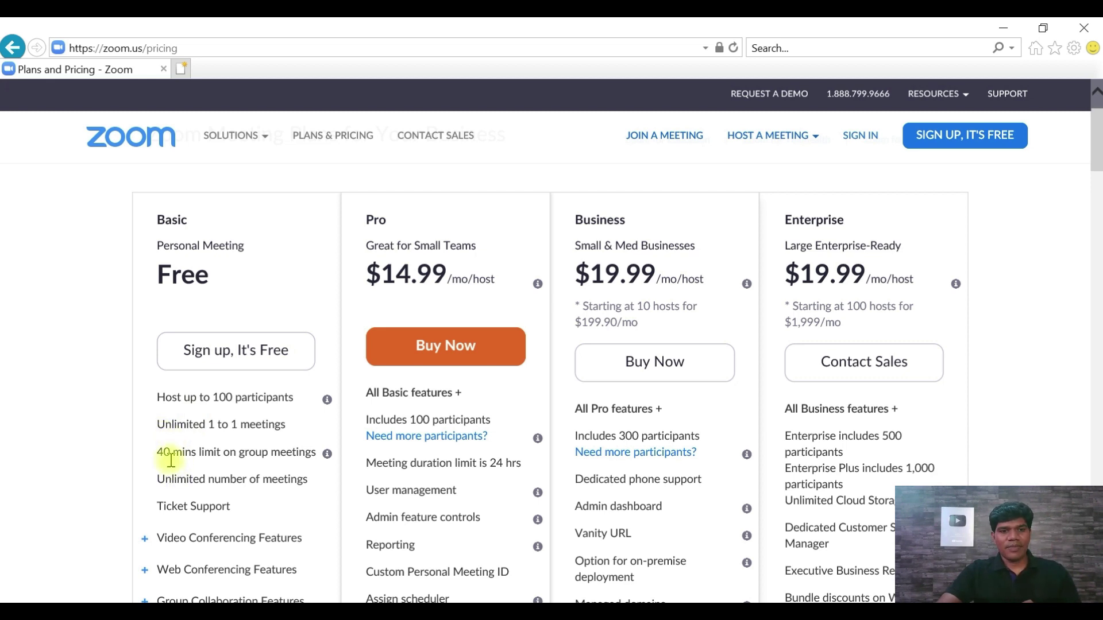
{"action": "left_click_drag", "start_coordinate": [170, 458], "coordinate": [249, 453]}
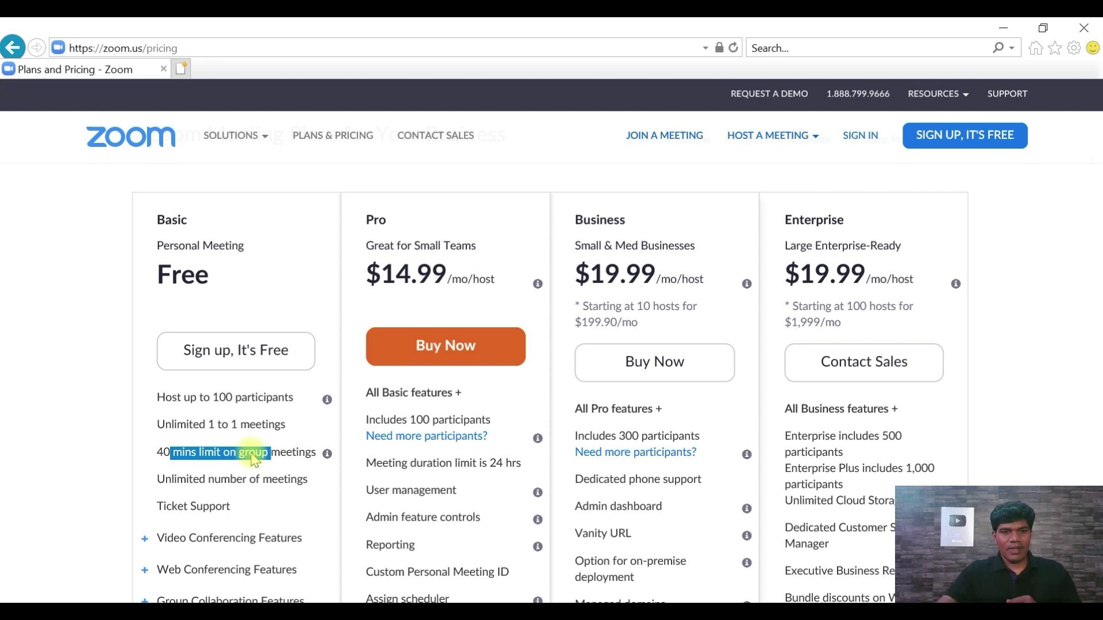
{"action": "double_click", "coordinate": [167, 481]}
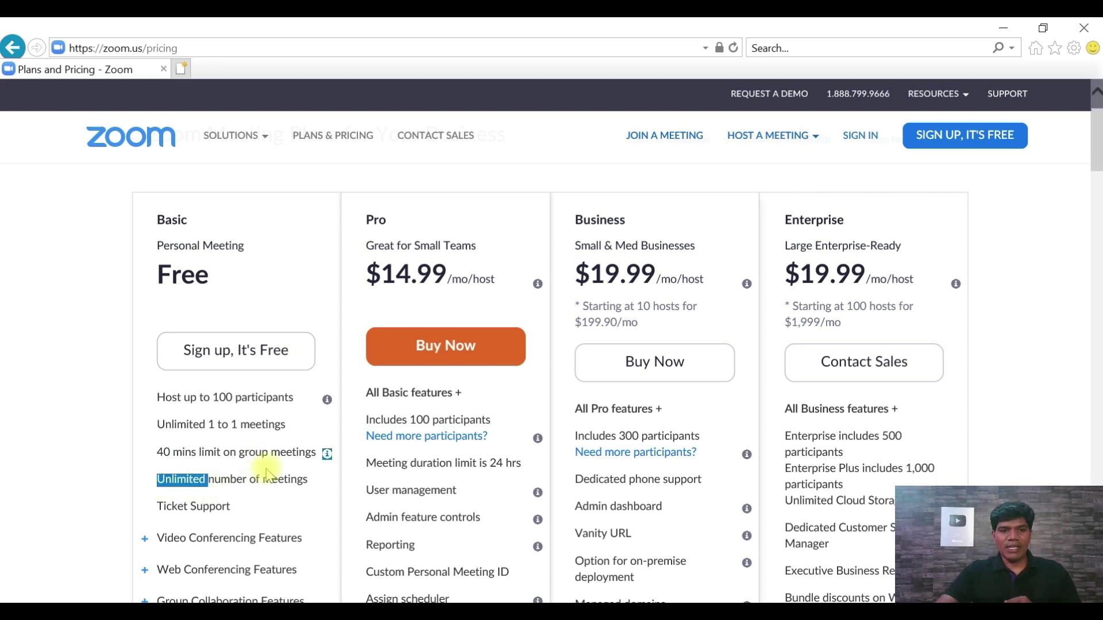
{"action": "scroll", "coordinate": [241, 517], "scroll_direction": "down", "scroll_amount": 2}
{"action": "scroll", "coordinate": [235, 511], "scroll_direction": "up", "scroll_amount": 2}
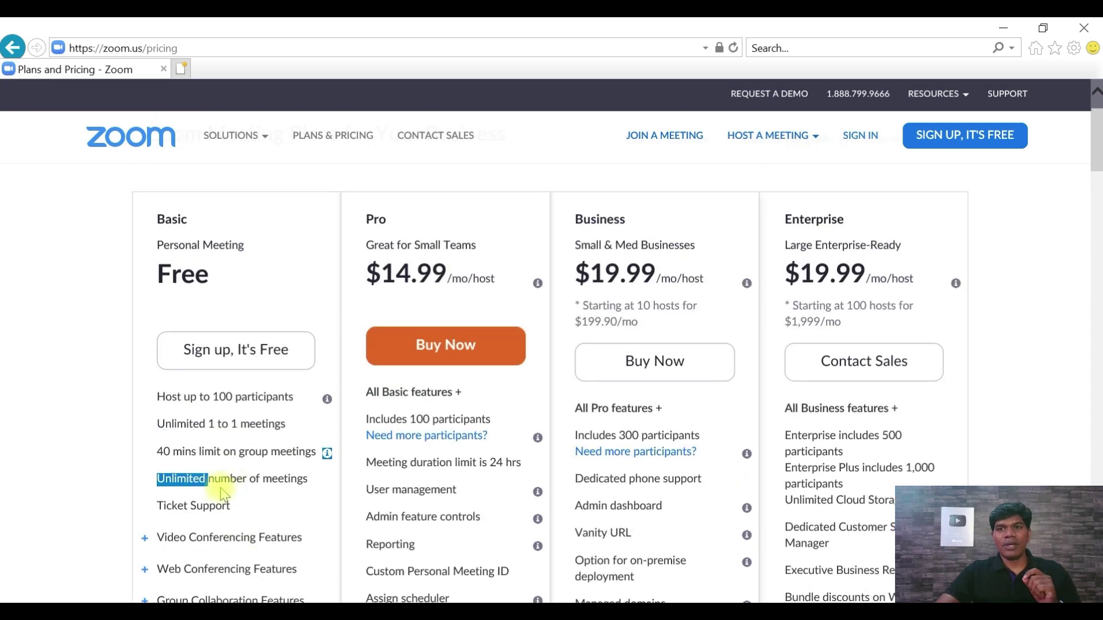
{"action": "scroll", "coordinate": [224, 494], "scroll_direction": "up", "scroll_amount": 2}
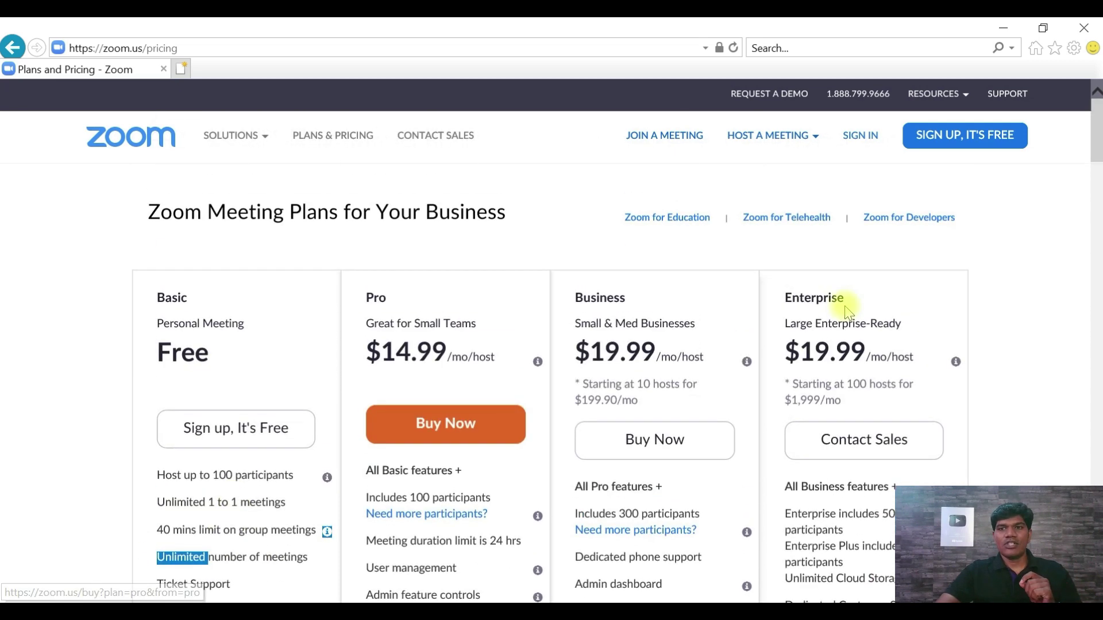
- Start the free Zoom sign-up and submit a date of birth
{"action": "left_click", "coordinate": [961, 147]}
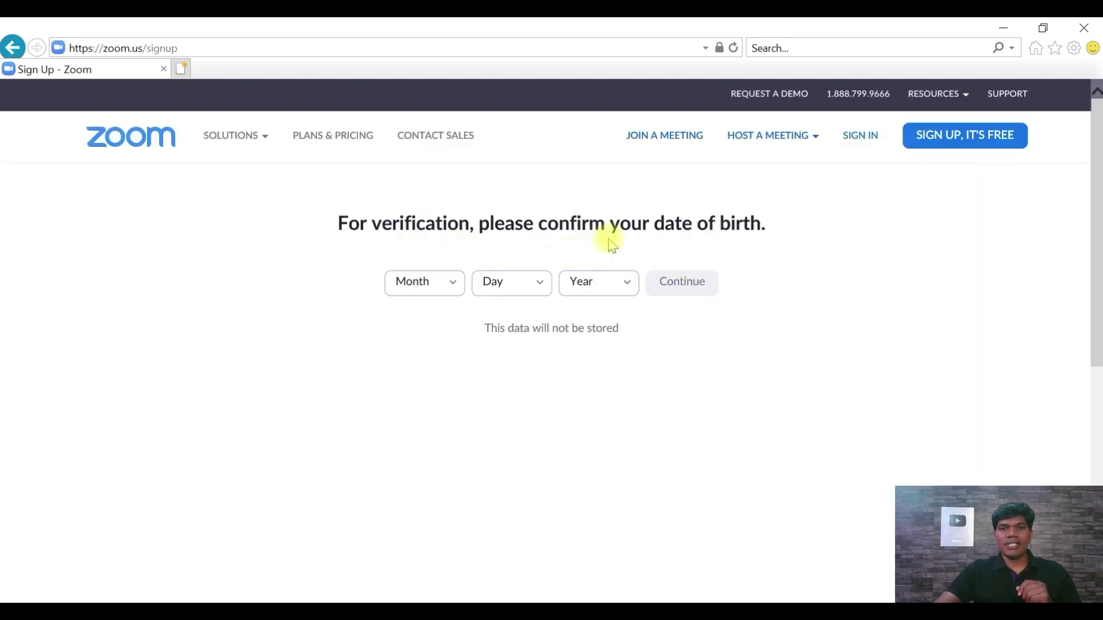
{"action": "left_click", "coordinate": [452, 284]}
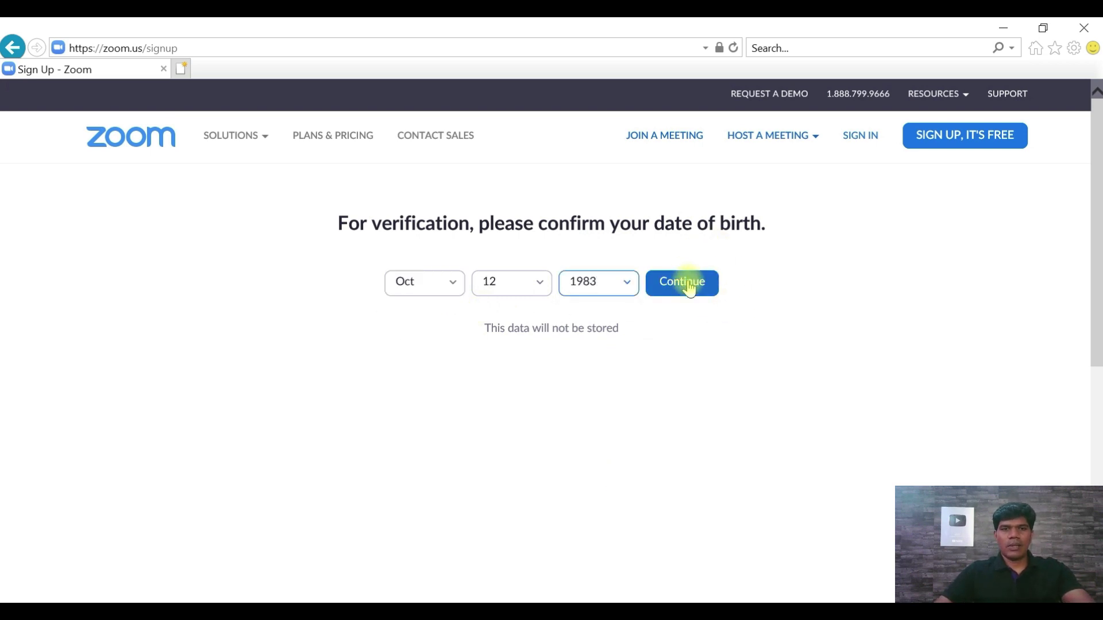
{"action": "left_click", "coordinate": [689, 287]}
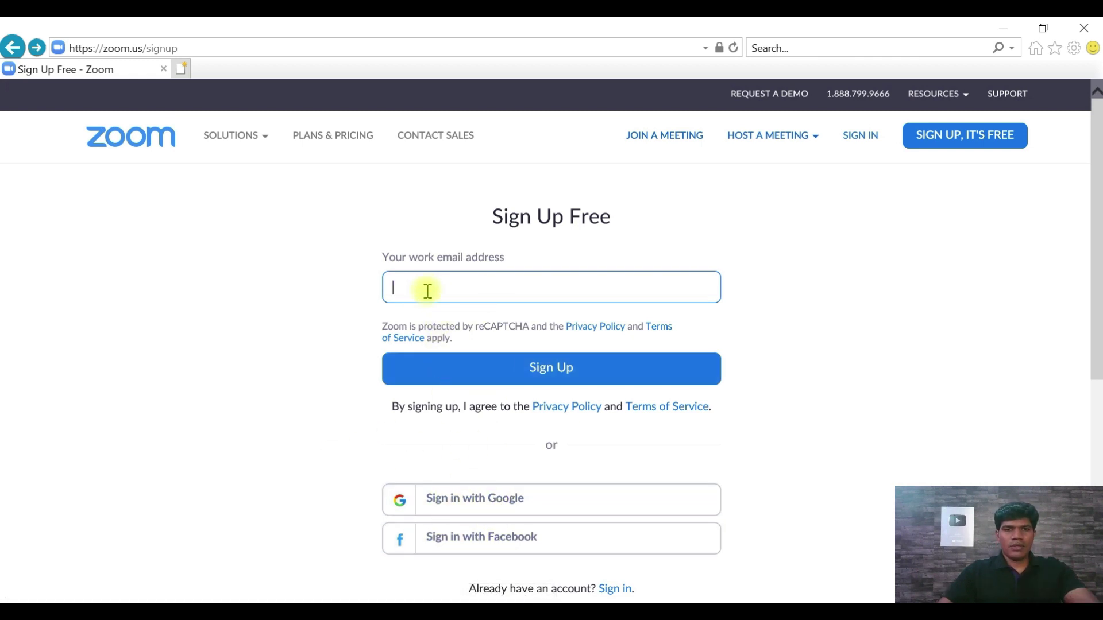
- Submit the work email address and view the Zoom activation email in Gmail
{"action": "key", "text": "ctrl+v"}
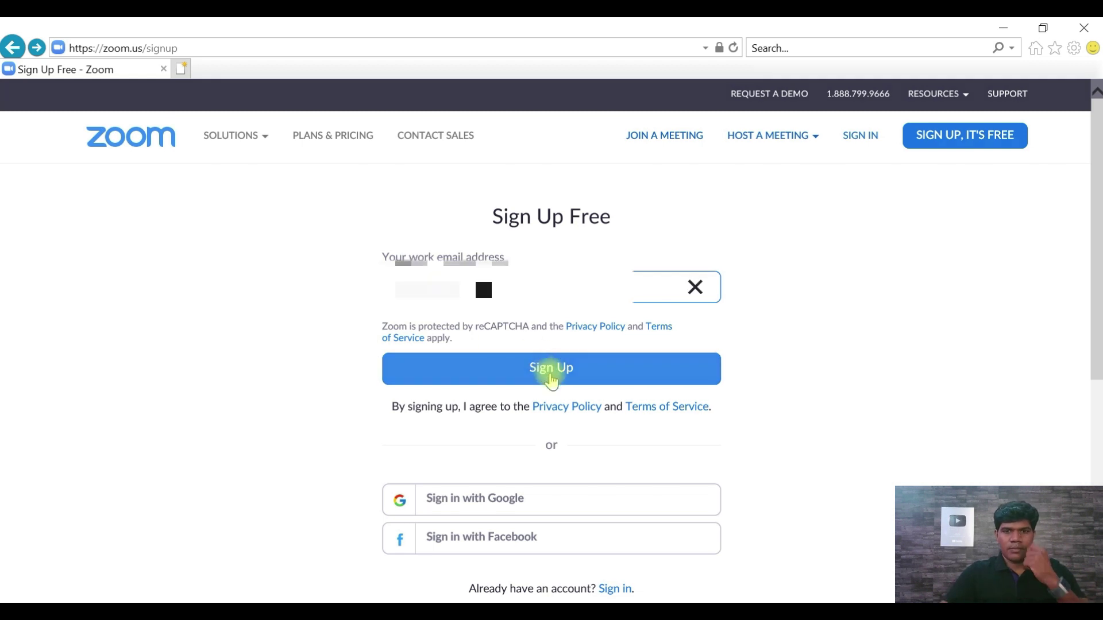
{"action": "left_click", "coordinate": [552, 380]}
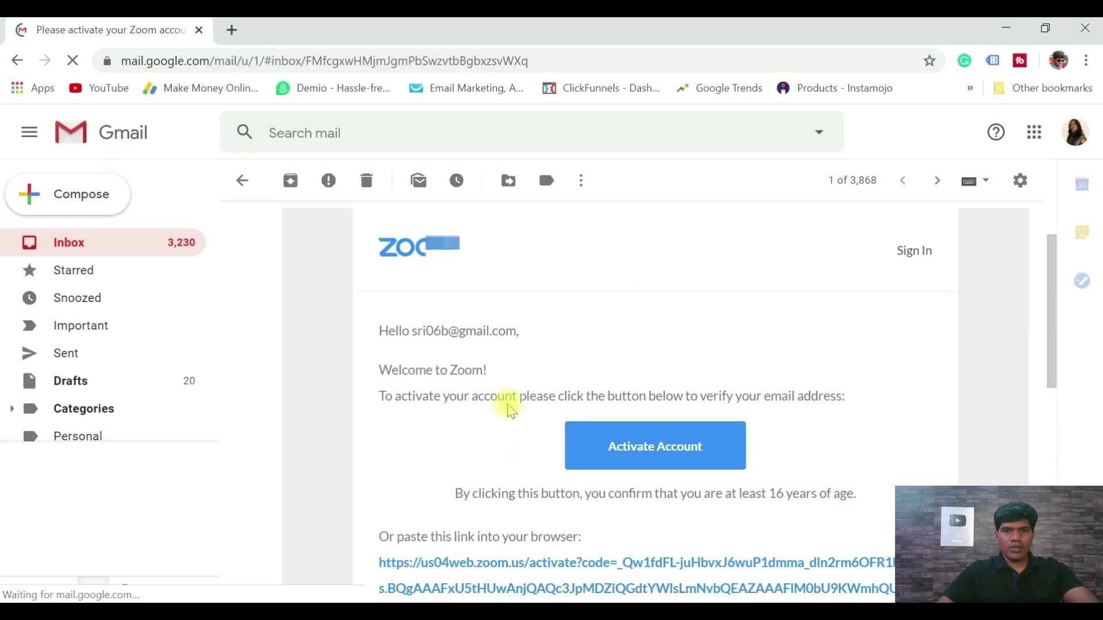
{"action": "scroll", "coordinate": [505, 401], "scroll_direction": "down", "scroll_amount": 1}
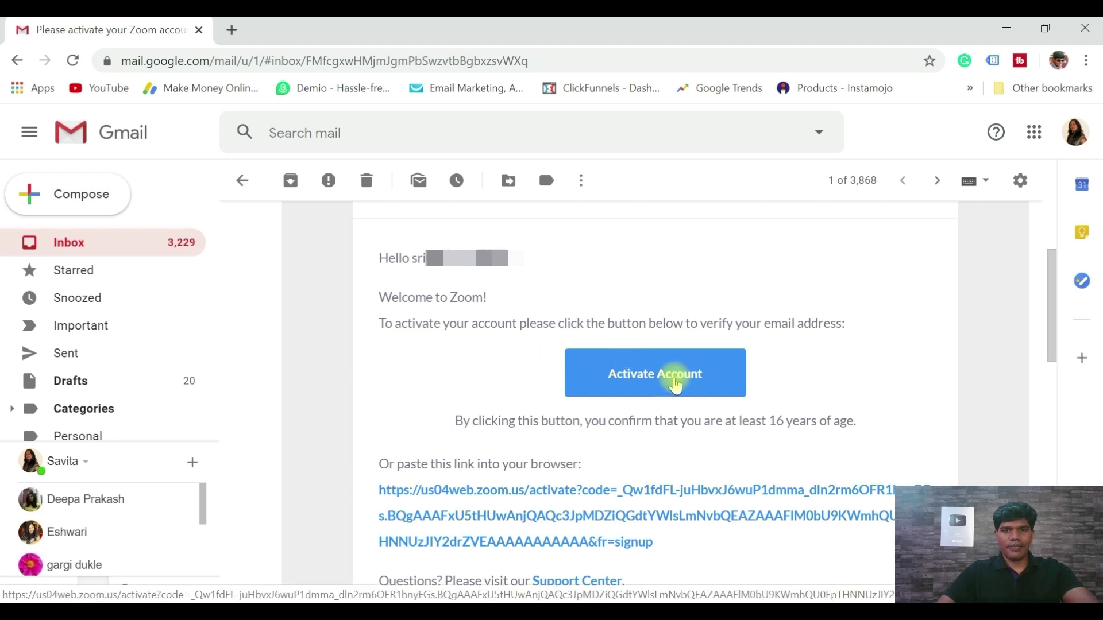
- Follow the Activate Account link in the Zoom email
{"action": "left_click", "coordinate": [676, 386]}
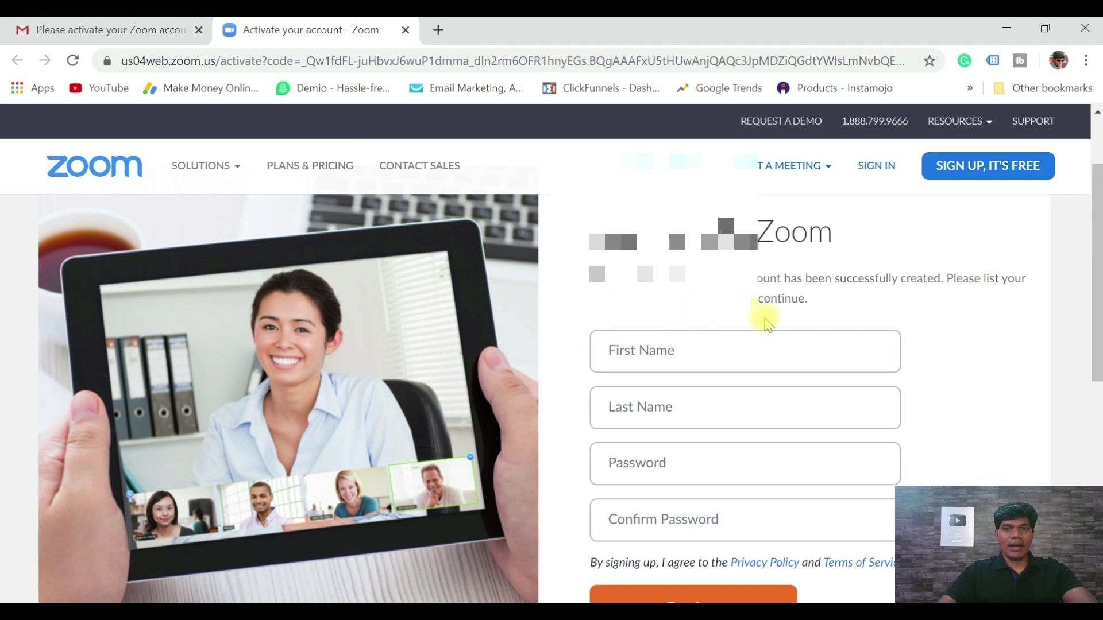
- Enter the first name, last name, password and password confirmation
{"action": "left_click", "coordinate": [624, 353]}
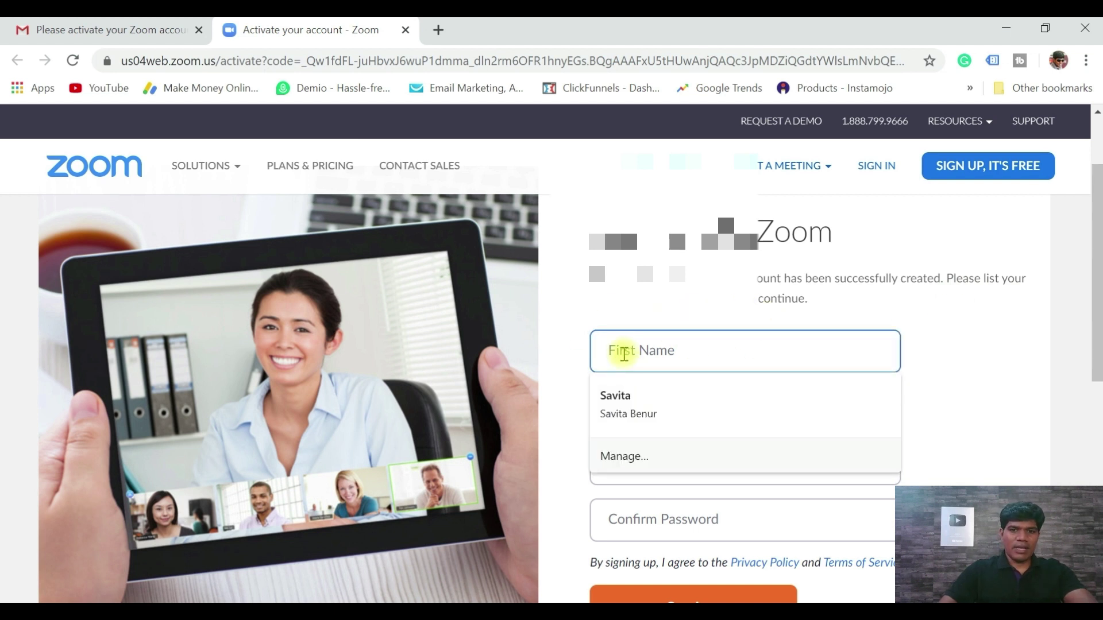
{"action": "key", "text": "Tab"}
{"action": "key", "text": "Tab"}
{"action": "type", "text": "************"}
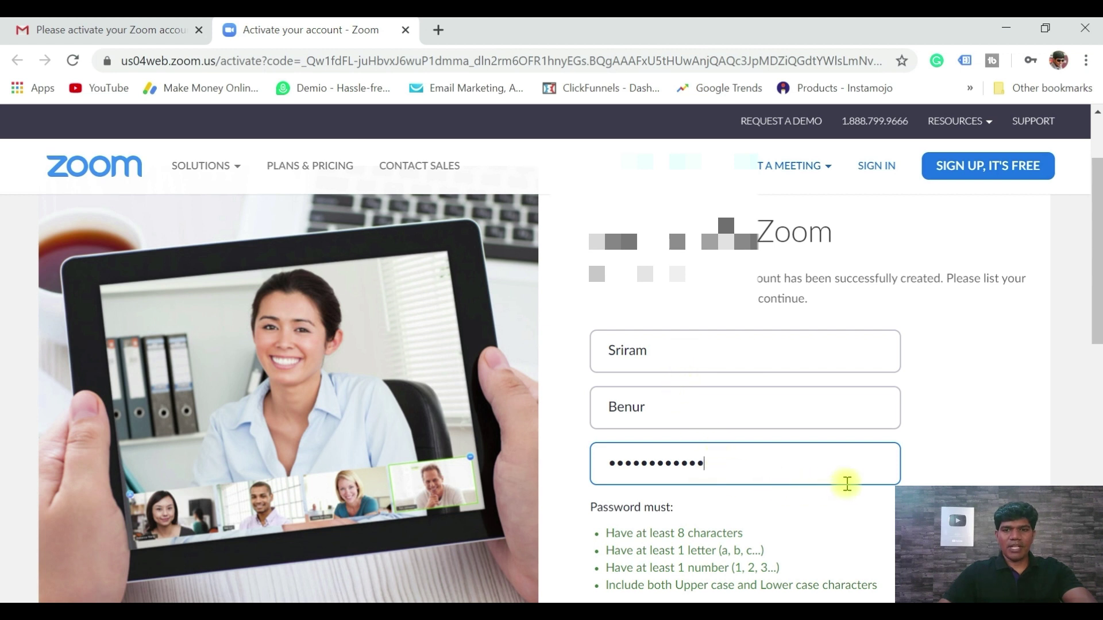
{"action": "scroll", "coordinate": [936, 470], "scroll_direction": "down", "scroll_amount": 6}
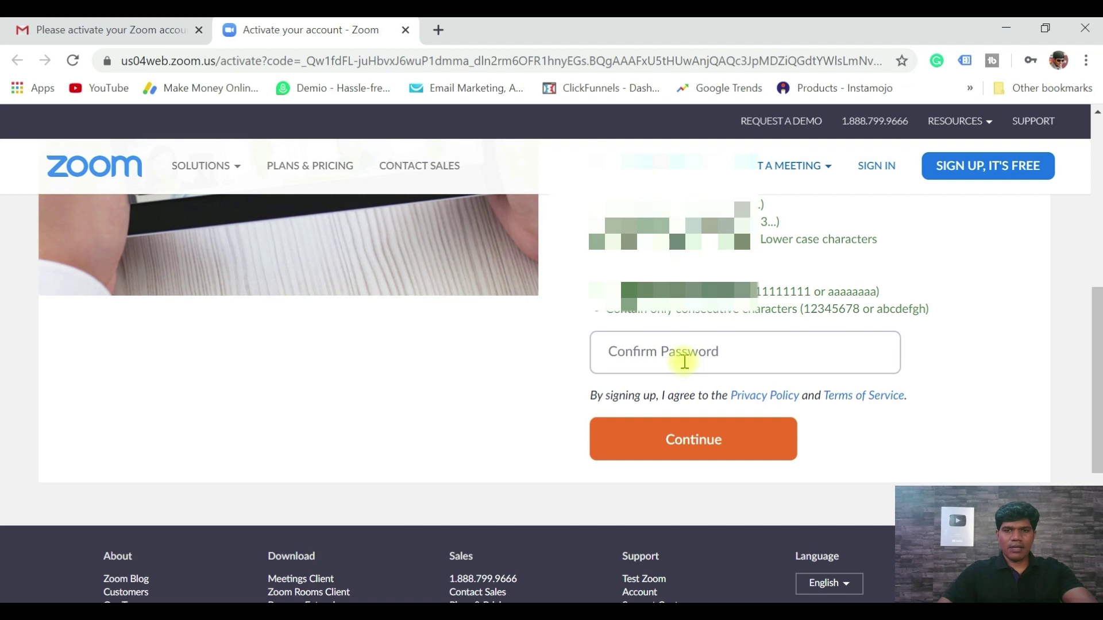
{"action": "left_click", "coordinate": [676, 362]}
{"action": "type", "text": "*"}
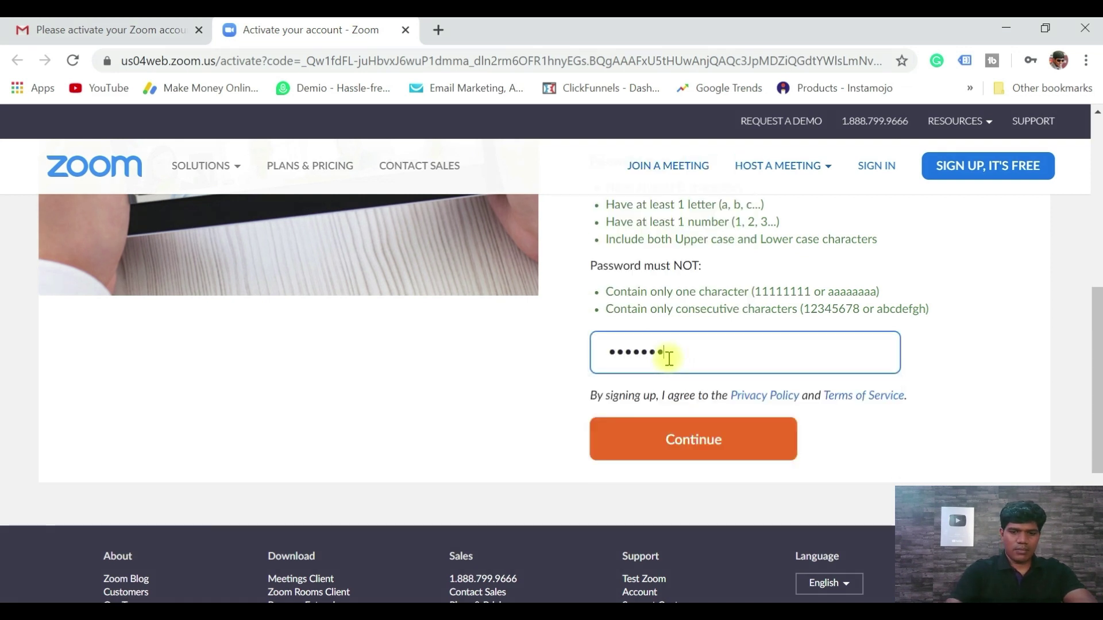
- Submit the account details, pass the reCAPTCHA check and skip inviting colleagues
{"action": "left_click", "coordinate": [701, 449]}
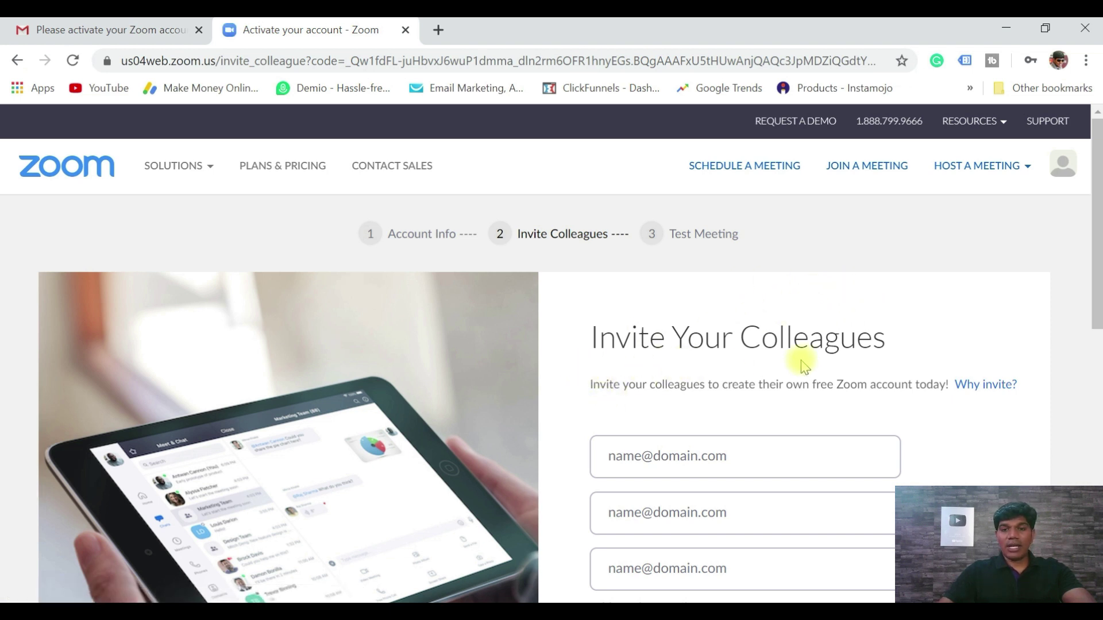
{"action": "scroll", "coordinate": [810, 379], "scroll_direction": "down", "scroll_amount": 5}
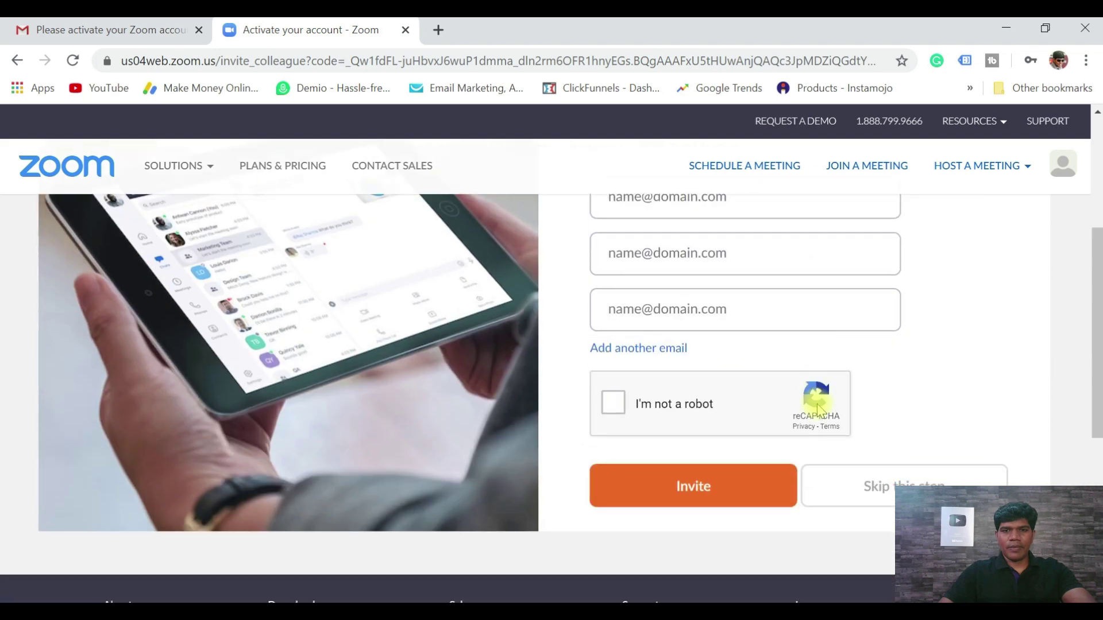
{"action": "left_click", "coordinate": [613, 405]}
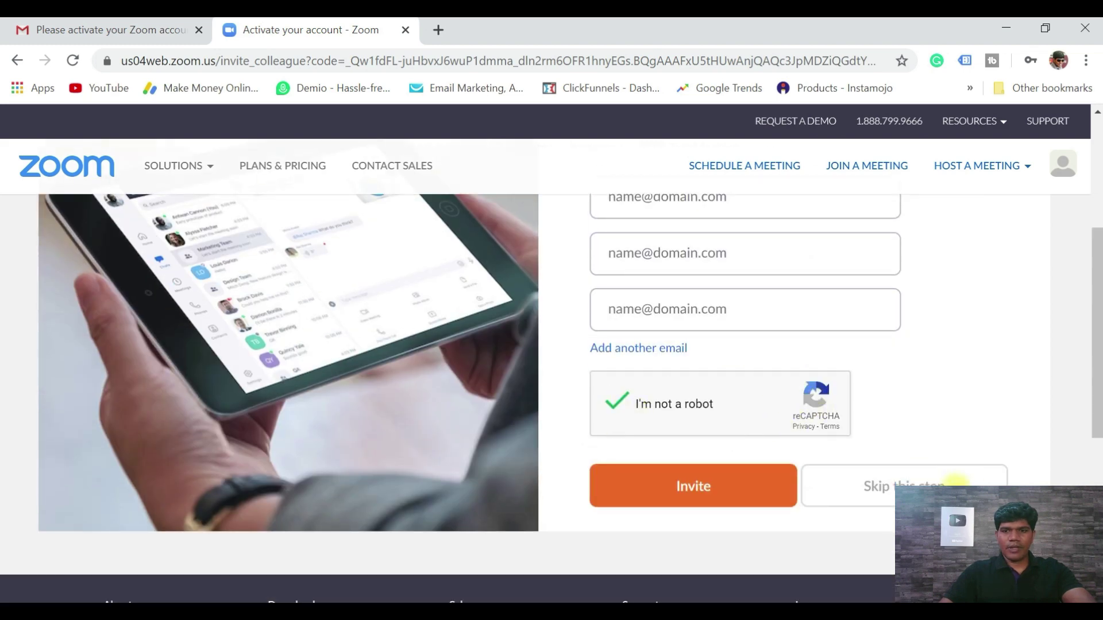
{"action": "left_click", "coordinate": [891, 489]}
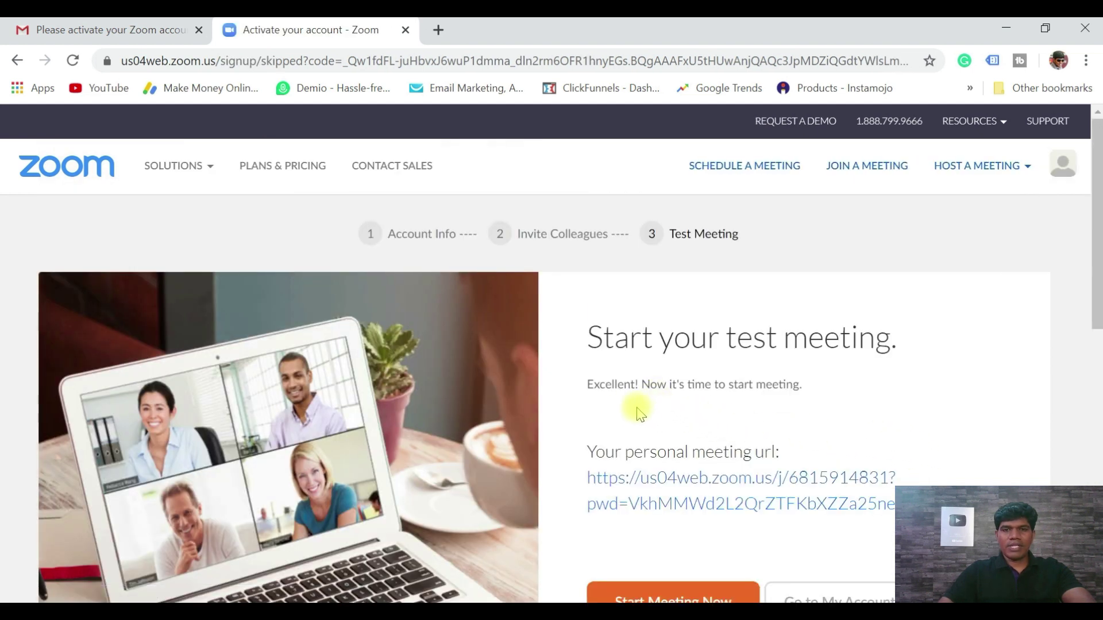
- Go to My Account, dismiss the Pro upgrade popup, and show the Host a Meeting options
{"action": "scroll", "coordinate": [891, 386], "scroll_direction": "down", "scroll_amount": 1}
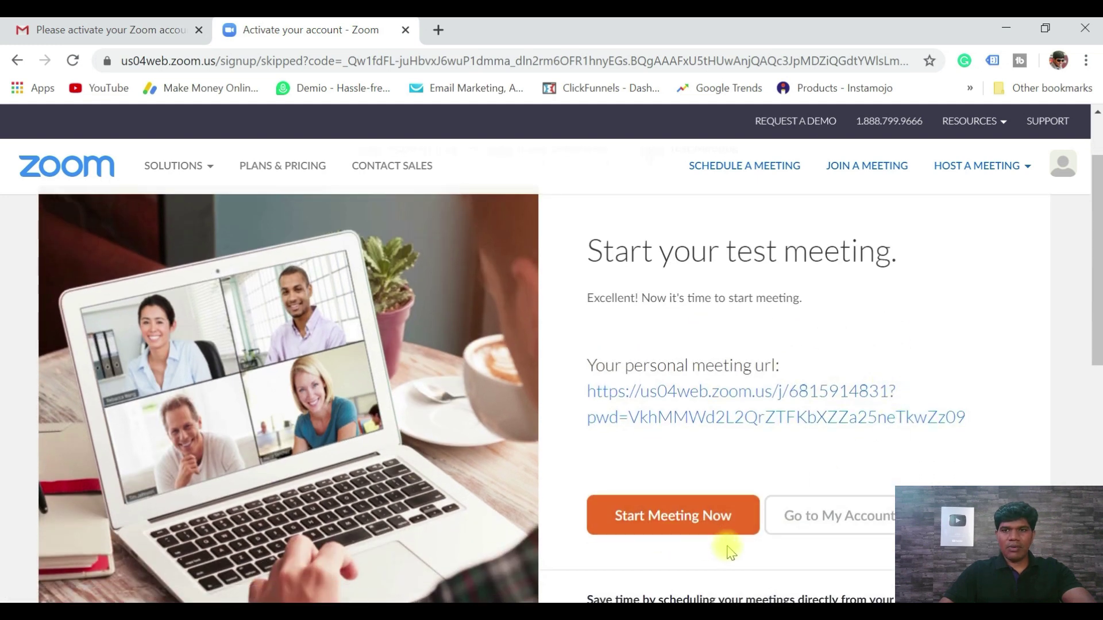
{"action": "scroll", "coordinate": [810, 553], "scroll_direction": "down", "scroll_amount": 2}
{"action": "scroll", "coordinate": [810, 553], "scroll_direction": "down", "scroll_amount": 2}
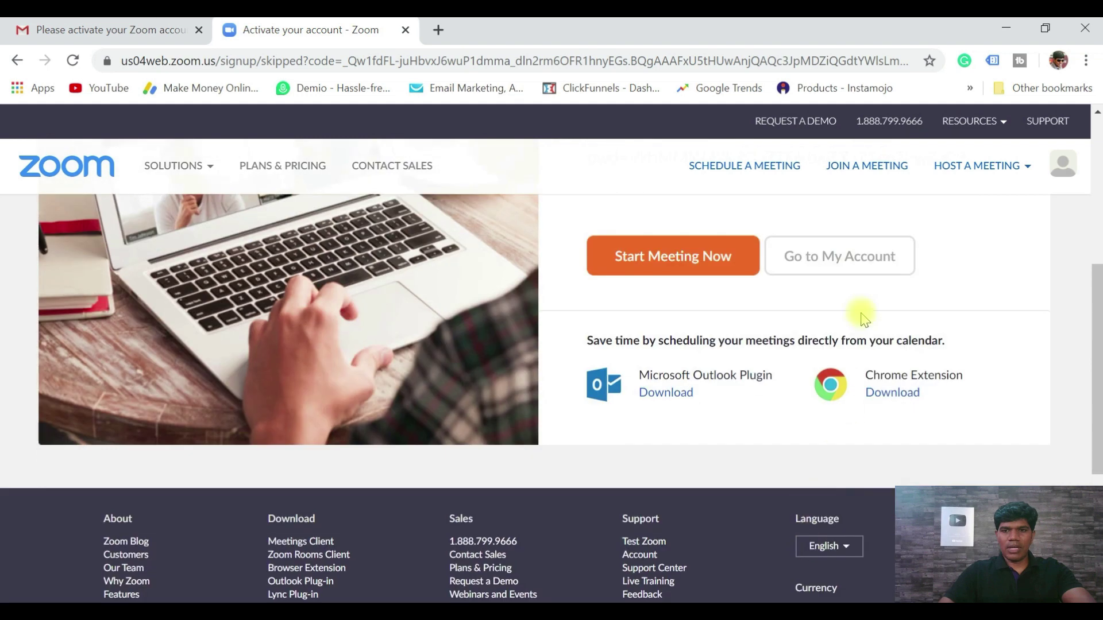
{"action": "left_click", "coordinate": [845, 259]}
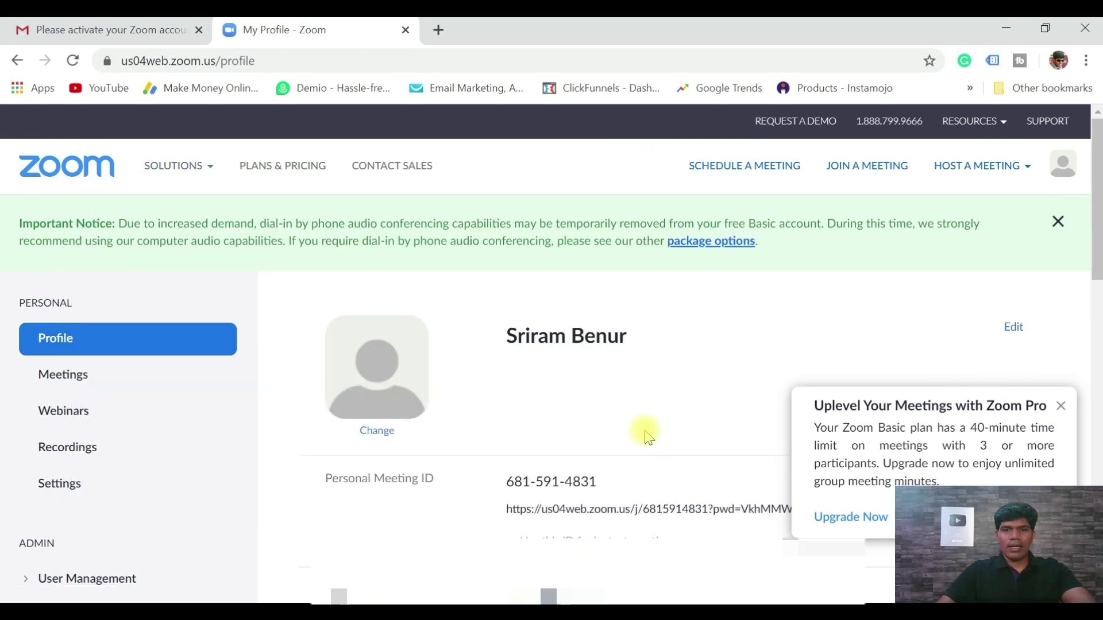
{"action": "left_click", "coordinate": [1061, 407]}
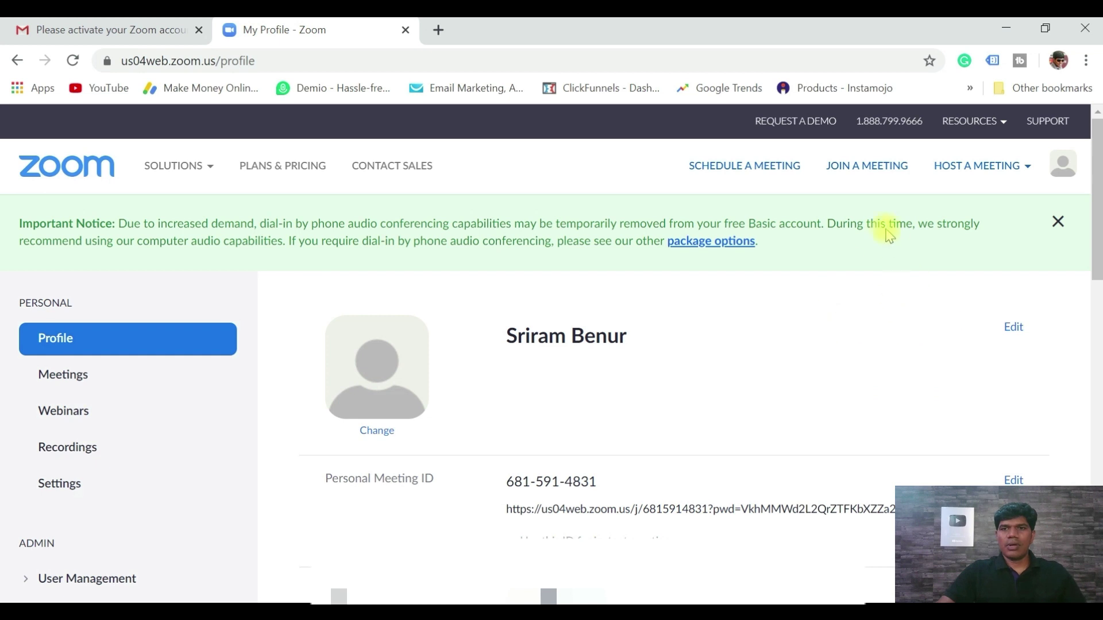
{"action": "left_click", "coordinate": [1030, 172]}
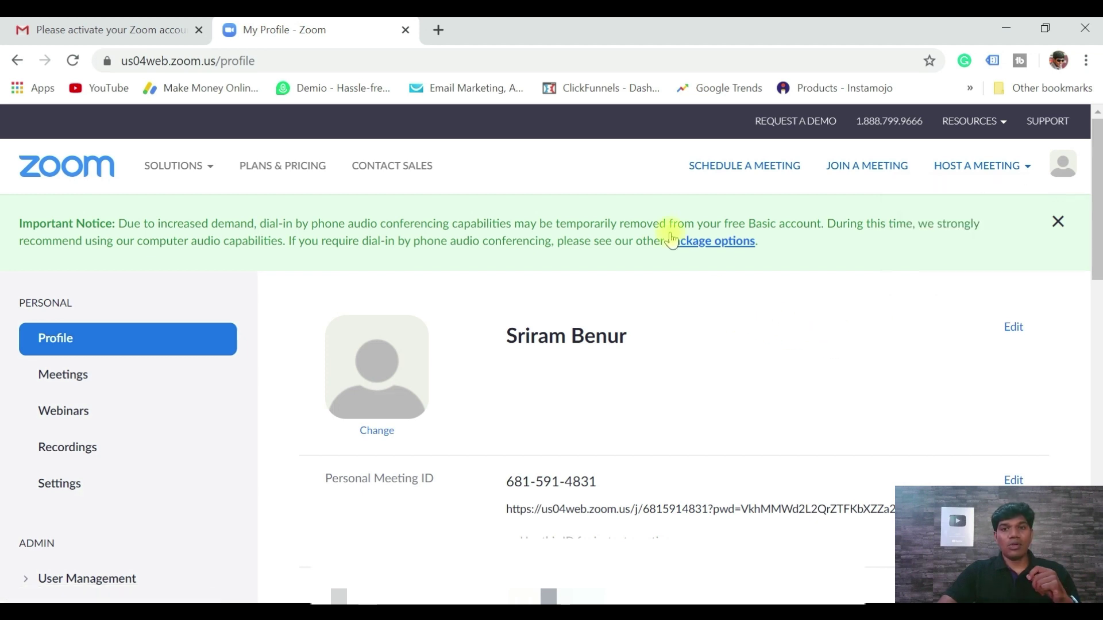
- Schedule a new meeting with topic and description 'Test Meeting'
{"action": "left_click", "coordinate": [741, 172]}
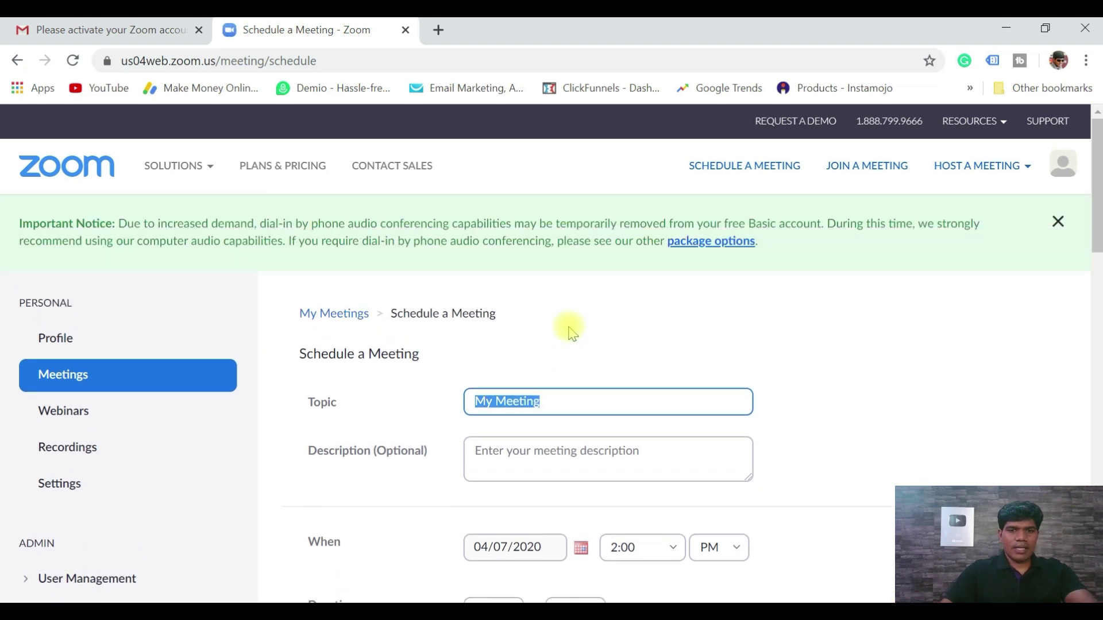
{"action": "type", "text": "Test M"}
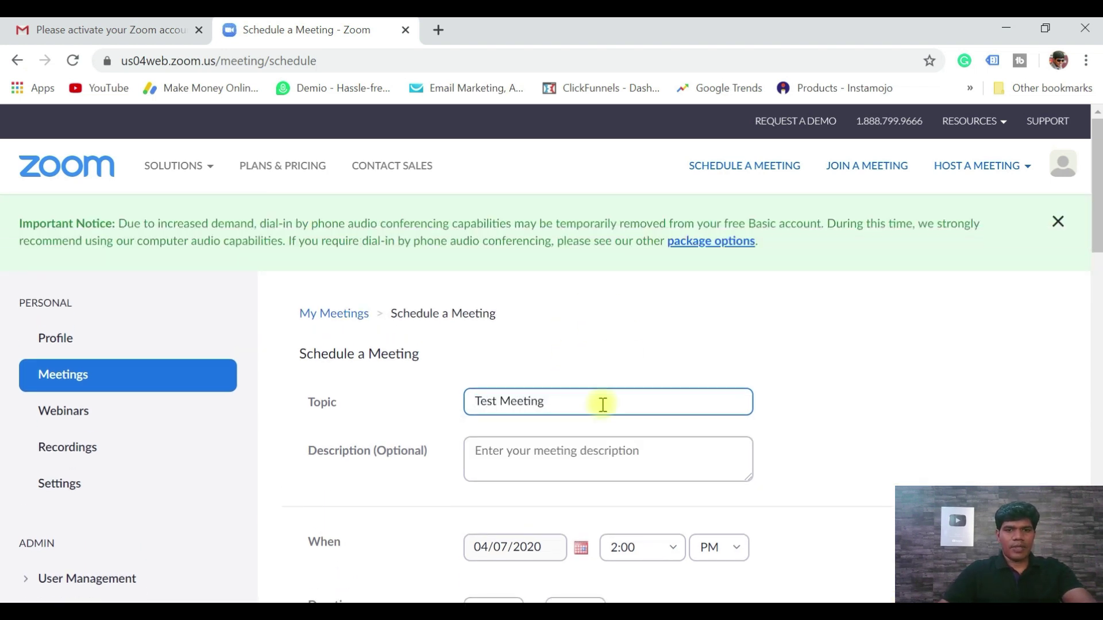
{"action": "left_click_drag", "start_coordinate": [558, 401], "coordinate": [449, 408]}
{"action": "key", "text": "ctrl+c"}
{"action": "left_click", "coordinate": [527, 454]}
{"action": "key", "text": "ctrl+v"}
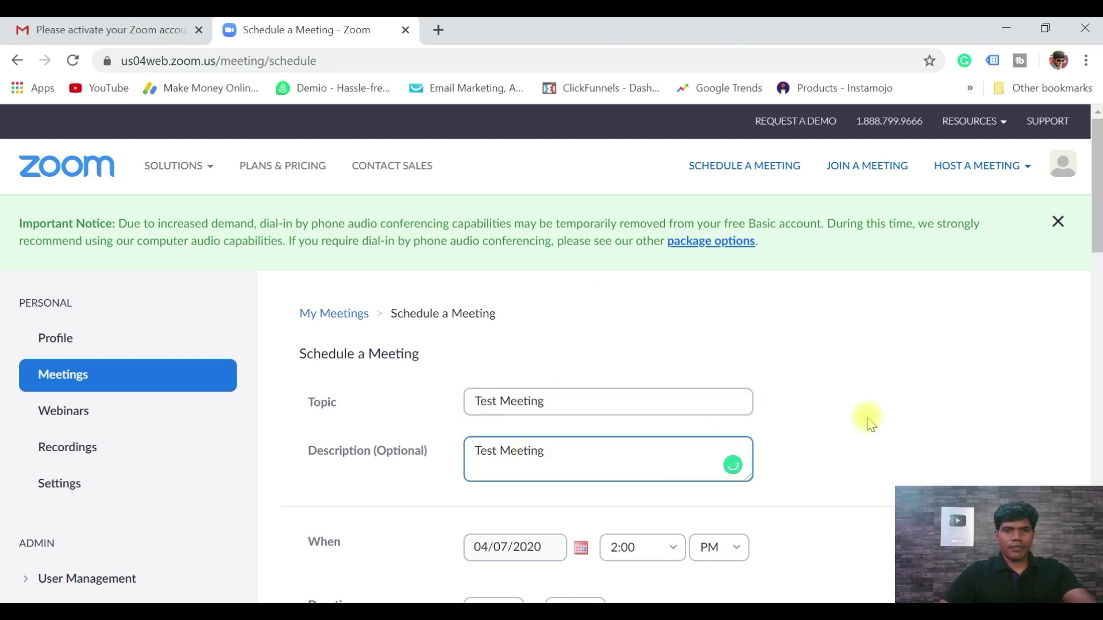
{"action": "scroll", "coordinate": [871, 423], "scroll_direction": "down", "scroll_amount": 1}
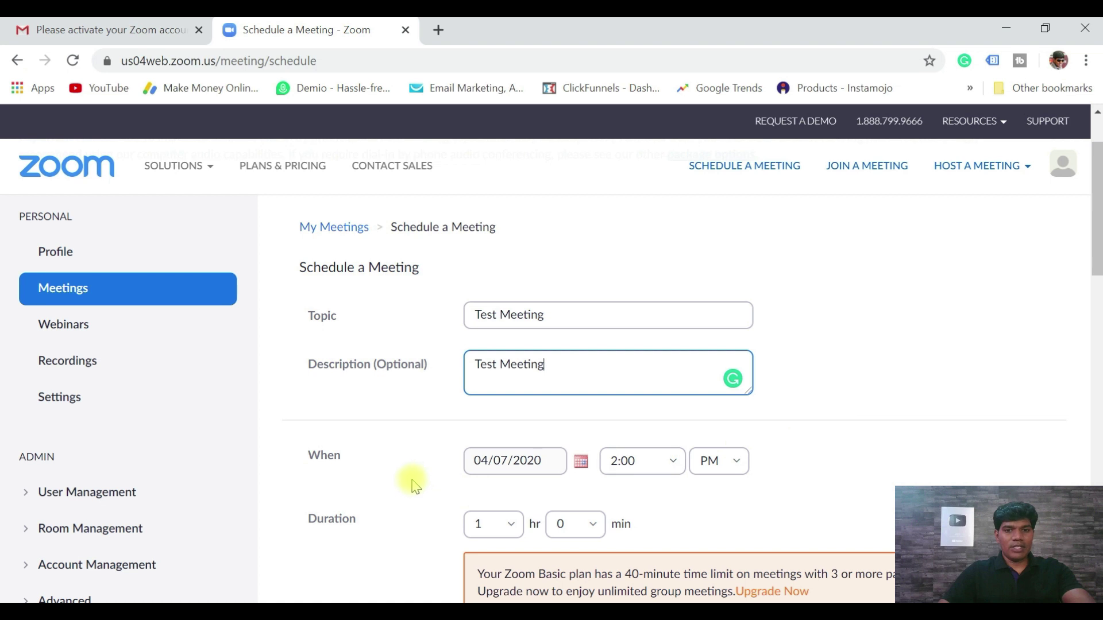
{"action": "scroll", "coordinate": [425, 460], "scroll_direction": "down", "scroll_amount": 1}
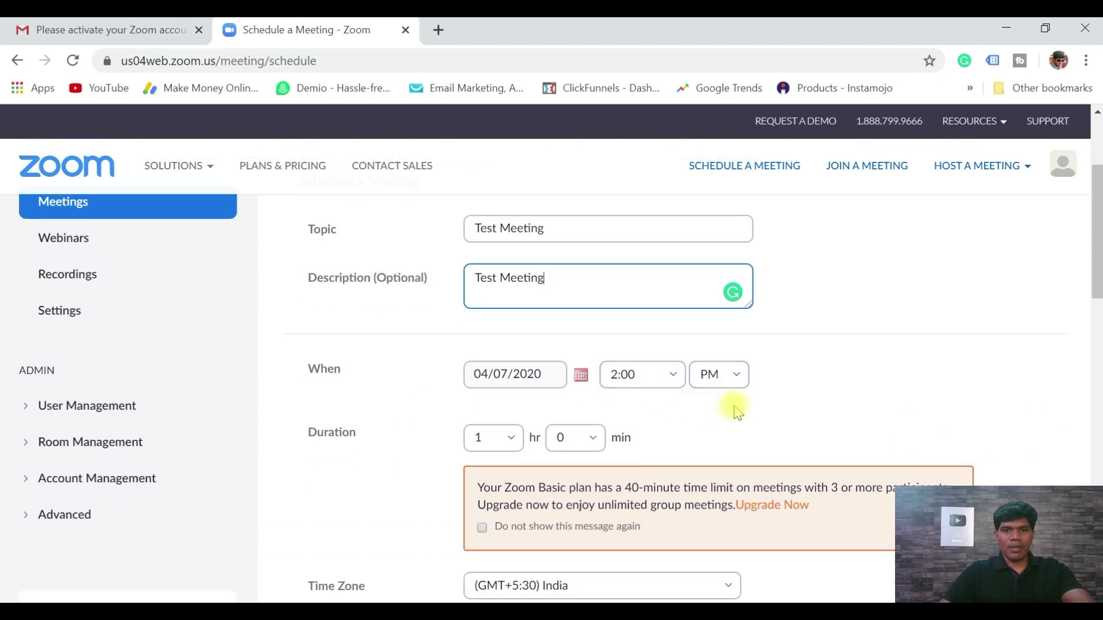
- Set the meeting duration to 0 hr 30 min
{"action": "left_click", "coordinate": [501, 444]}
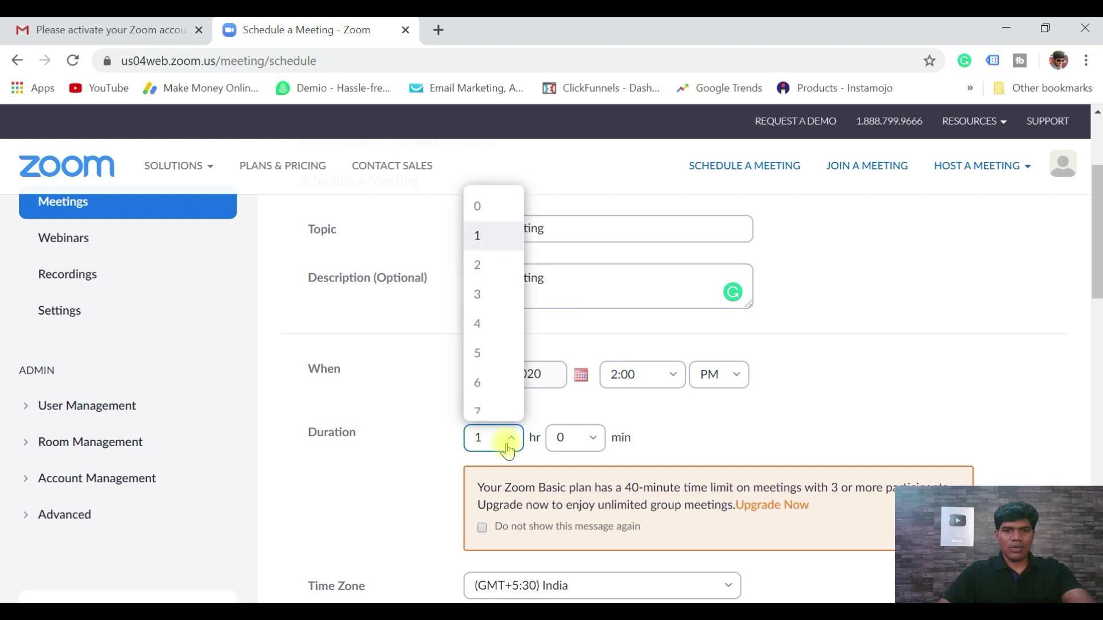
{"action": "left_click", "coordinate": [510, 438]}
{"action": "key", "text": "Up"}
{"action": "left_click", "coordinate": [575, 438]}
{"action": "left_click", "coordinate": [588, 537]}
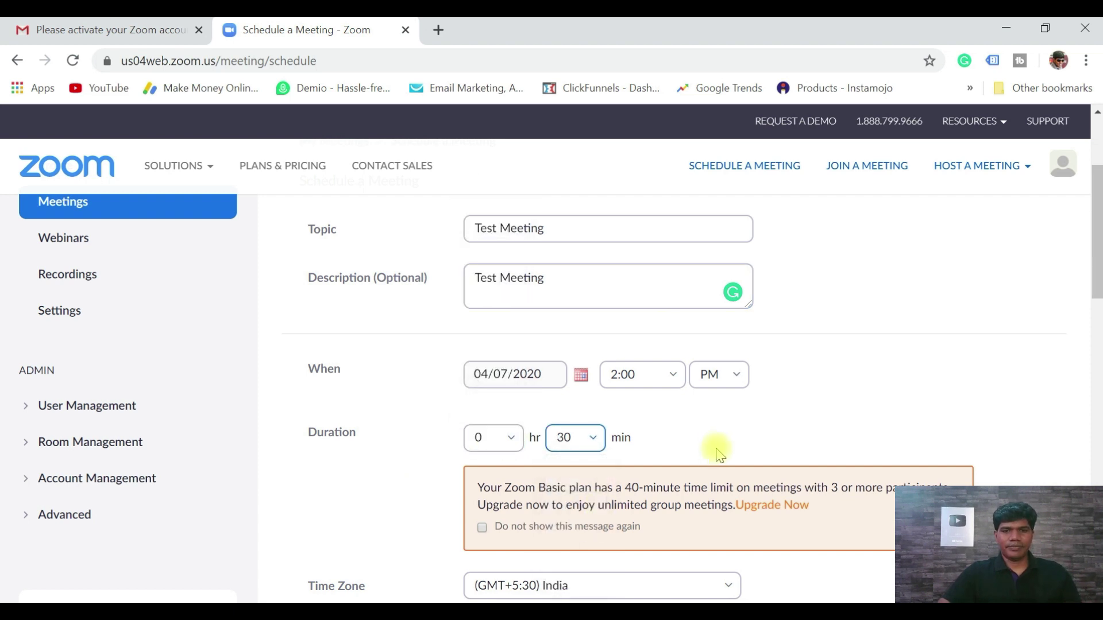
{"action": "scroll", "coordinate": [717, 450], "scroll_direction": "down", "scroll_amount": 5}
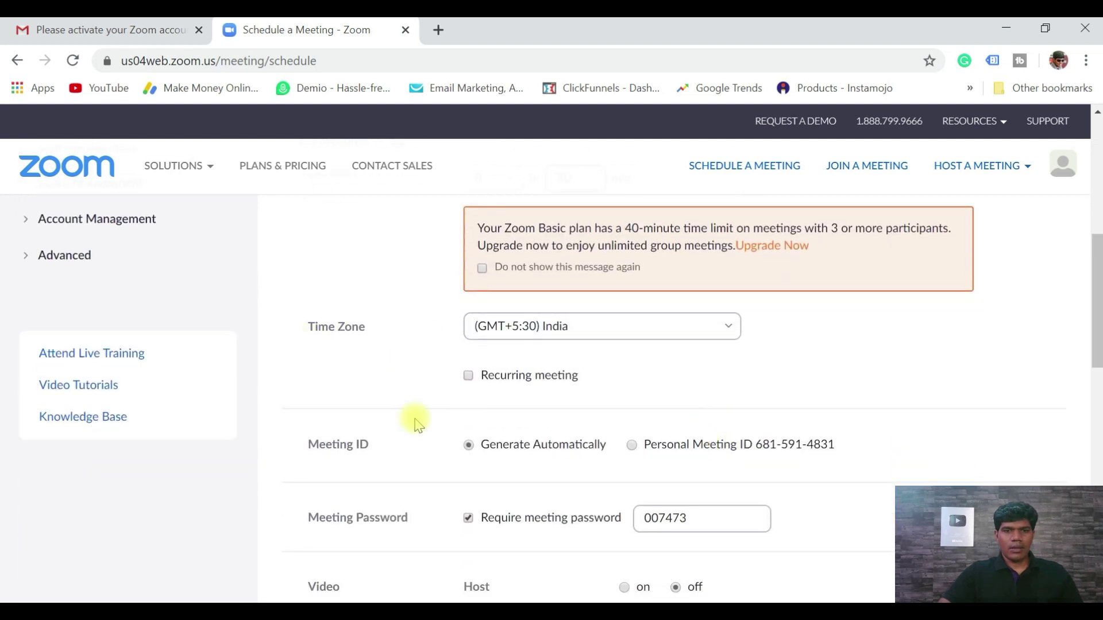
- Uncheck 'Require meeting password' and review the video, audio and waiting room options
{"action": "scroll", "coordinate": [417, 422], "scroll_direction": "down", "scroll_amount": 2}
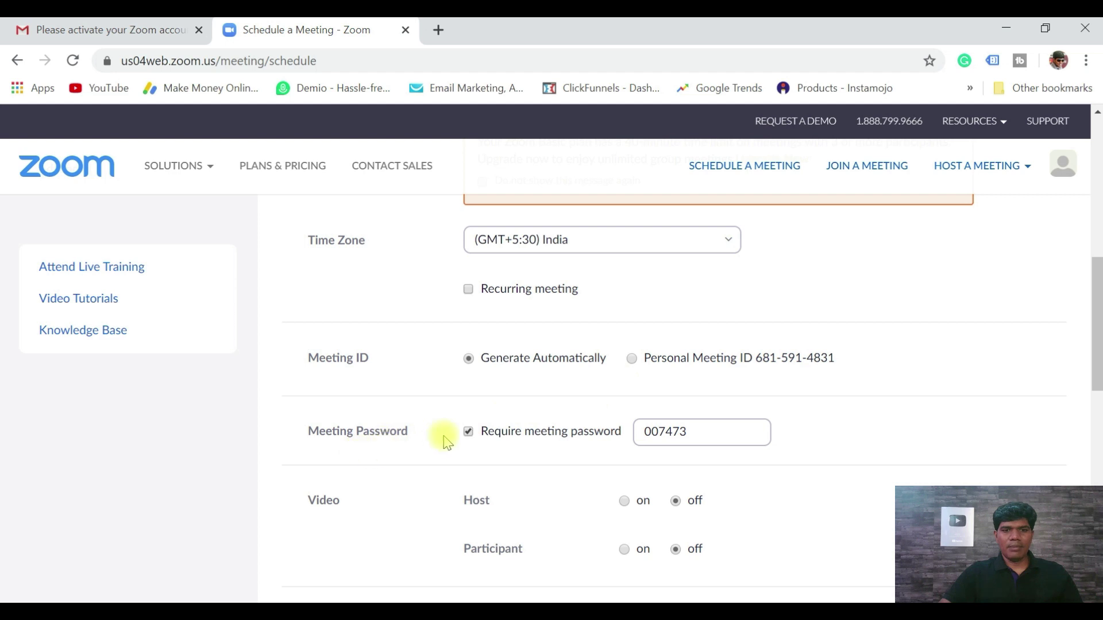
{"action": "left_click", "coordinate": [469, 432]}
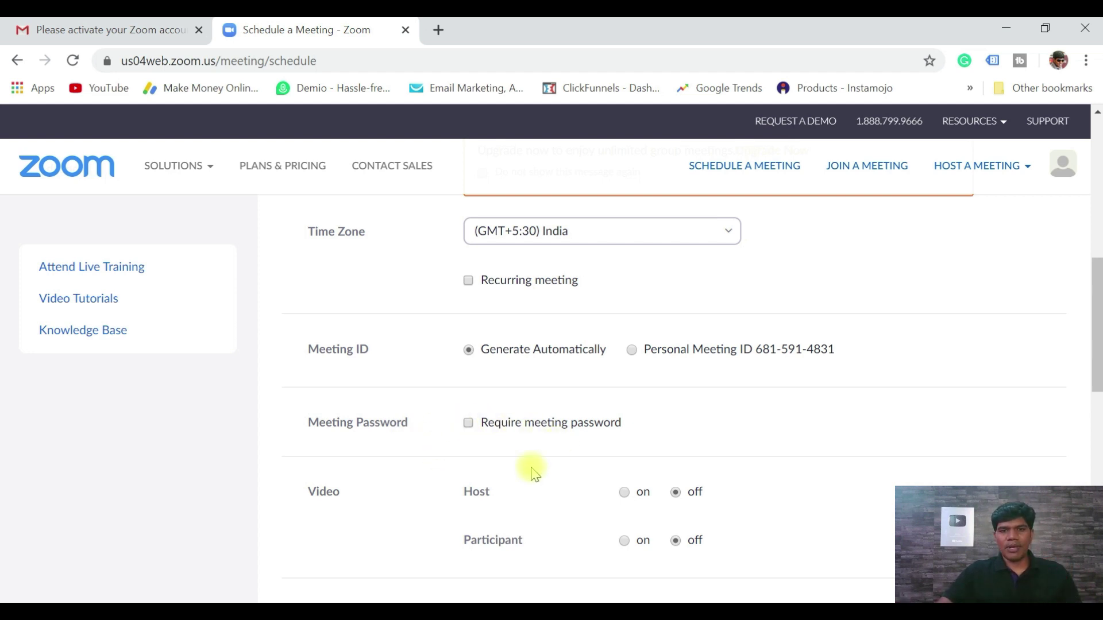
{"action": "scroll", "coordinate": [415, 526], "scroll_direction": "down", "scroll_amount": 1}
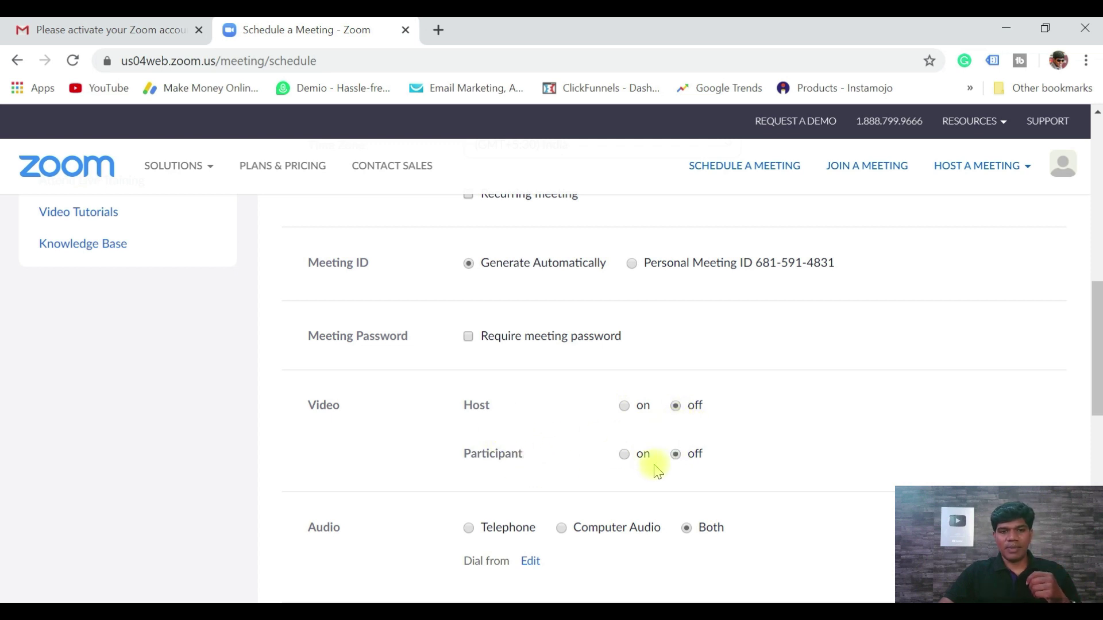
{"action": "scroll", "coordinate": [636, 469], "scroll_direction": "down", "scroll_amount": 1}
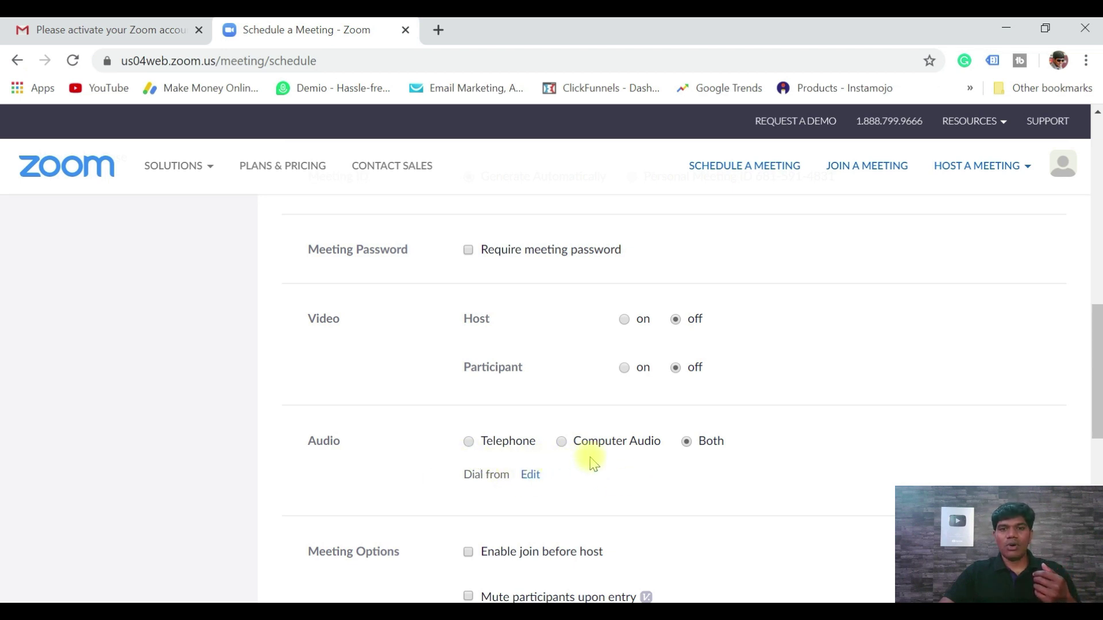
{"action": "scroll", "coordinate": [693, 460], "scroll_direction": "down", "scroll_amount": 5}
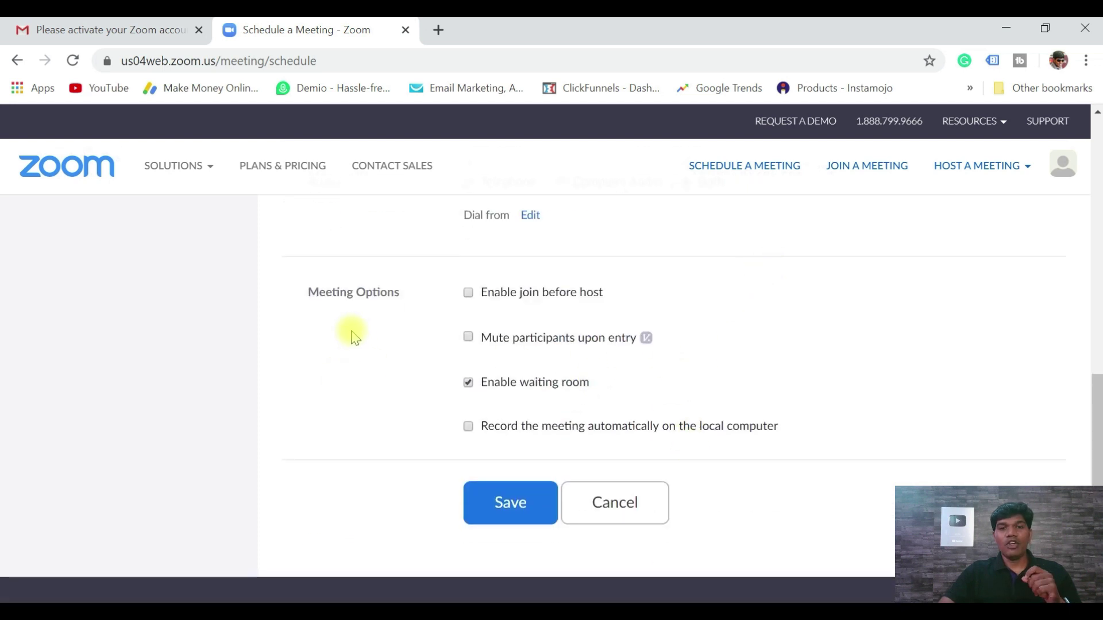
- Enable join before host, mute on entry and automatic local recording, then save Test Meeting
{"action": "left_click", "coordinate": [470, 297]}
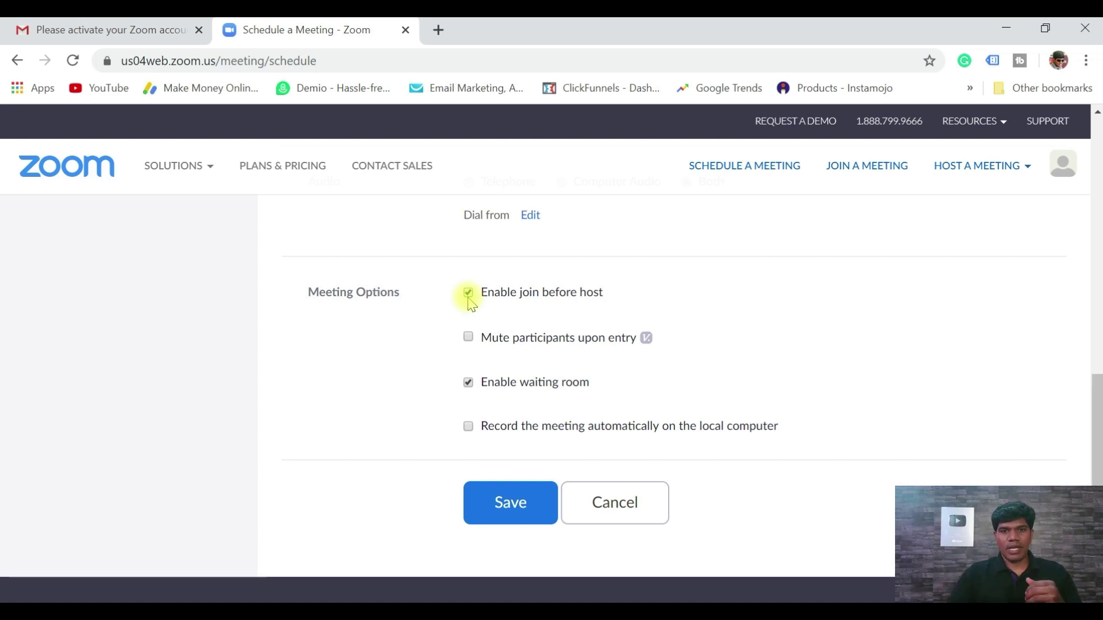
{"action": "left_click", "coordinate": [469, 337]}
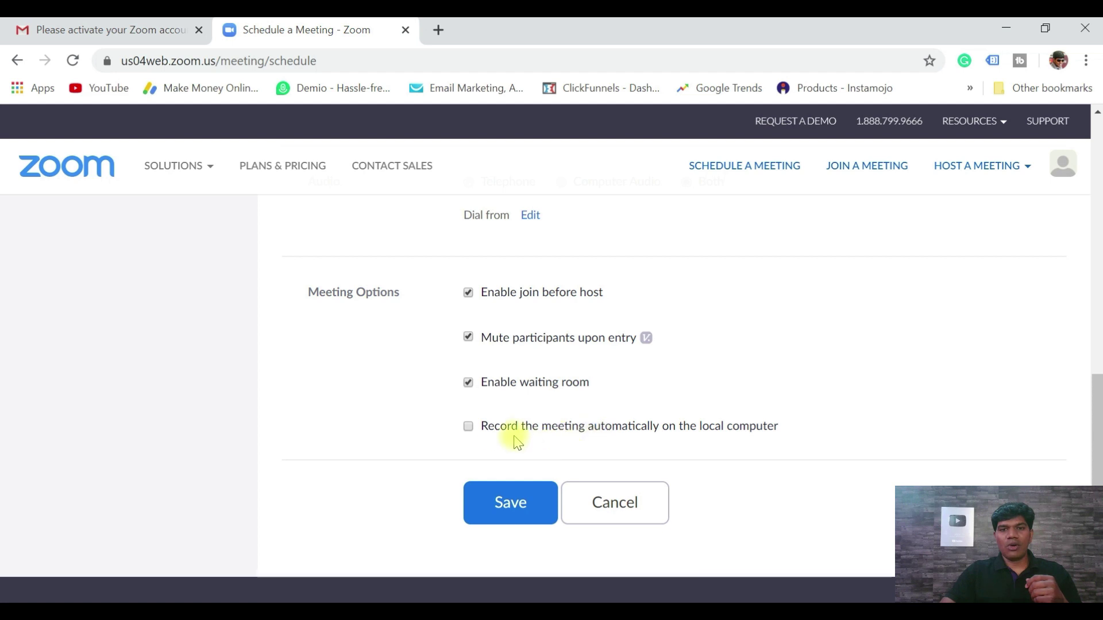
{"action": "left_click", "coordinate": [468, 427]}
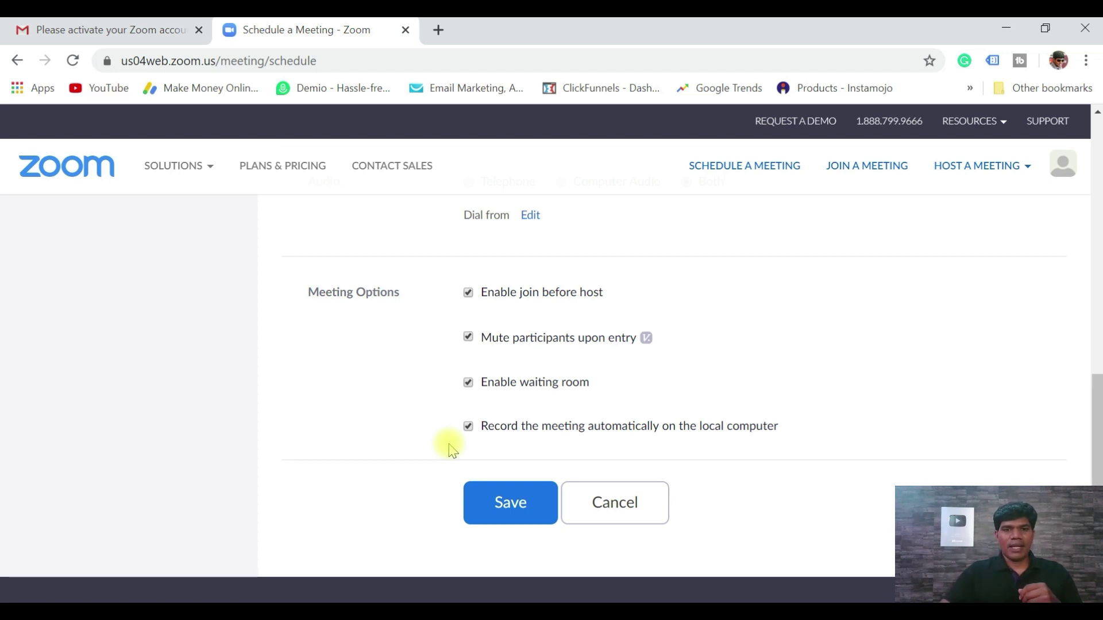
{"action": "left_click", "coordinate": [510, 506]}
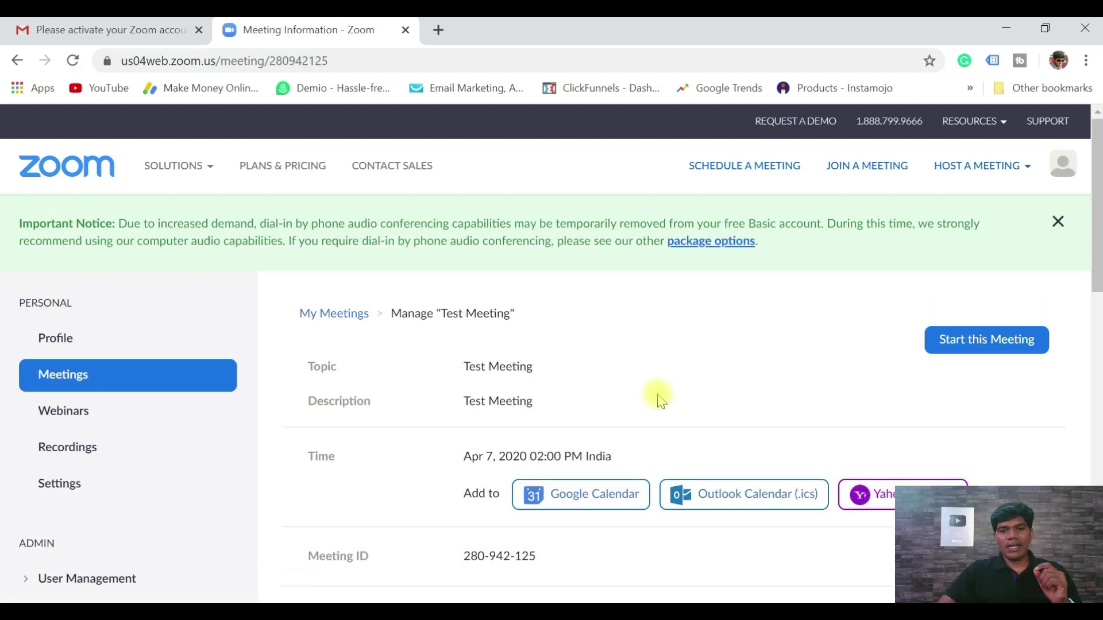
{"action": "scroll", "coordinate": [661, 400], "scroll_direction": "down", "scroll_amount": 1}
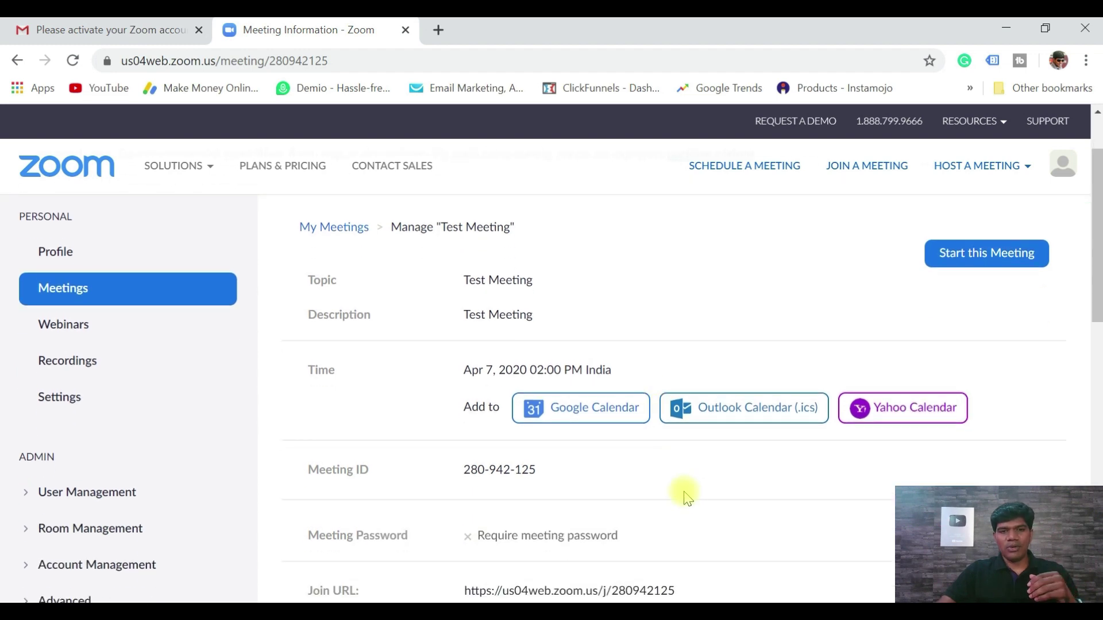
{"action": "scroll", "coordinate": [684, 492], "scroll_direction": "down", "scroll_amount": 5}
{"action": "left_click_drag", "start_coordinate": [464, 246], "coordinate": [523, 246]}
{"action": "left_click", "coordinate": [695, 246]}
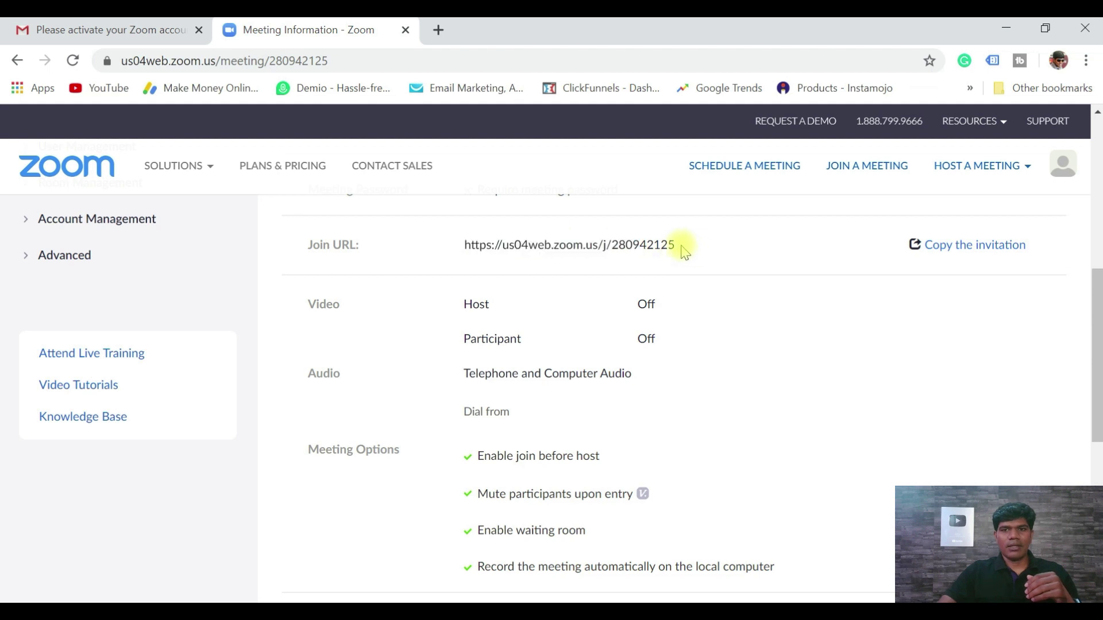
{"action": "triple_click", "coordinate": [673, 245]}
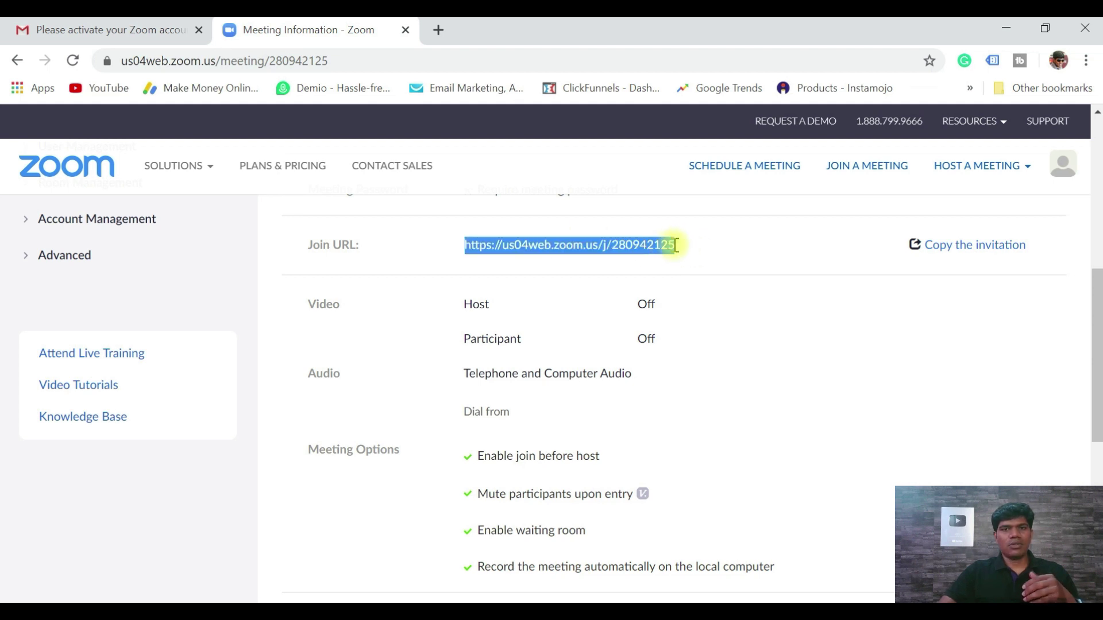
- Show and select the full meeting invitation text, then close the invitation dialog
{"action": "left_click", "coordinate": [796, 261]}
{"action": "left_click", "coordinate": [980, 247]}
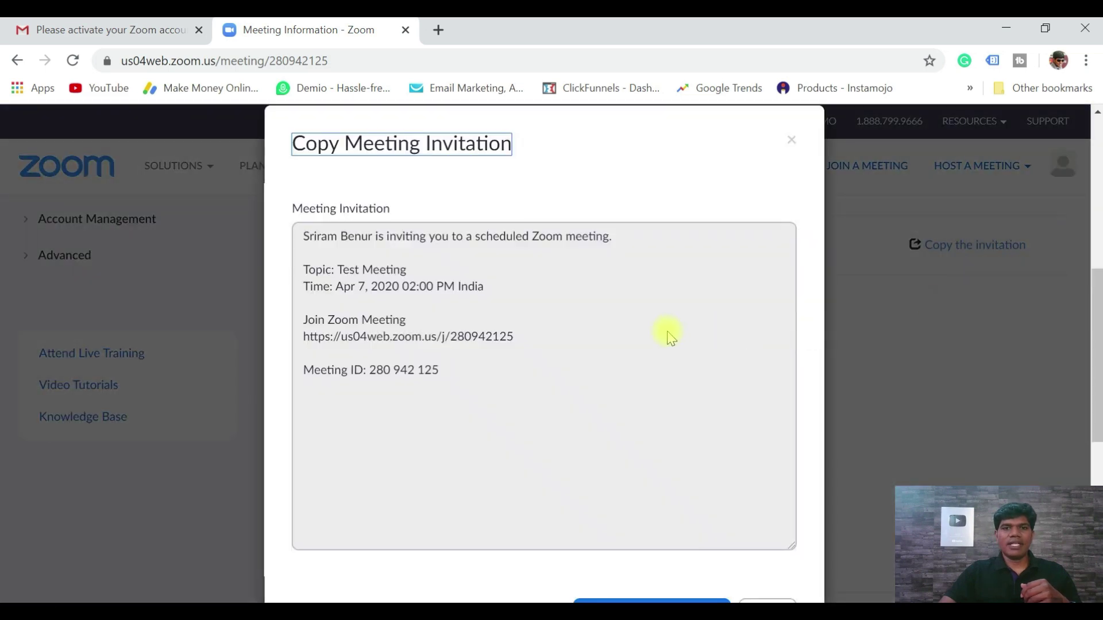
{"action": "left_click_drag", "start_coordinate": [457, 374], "coordinate": [303, 235]}
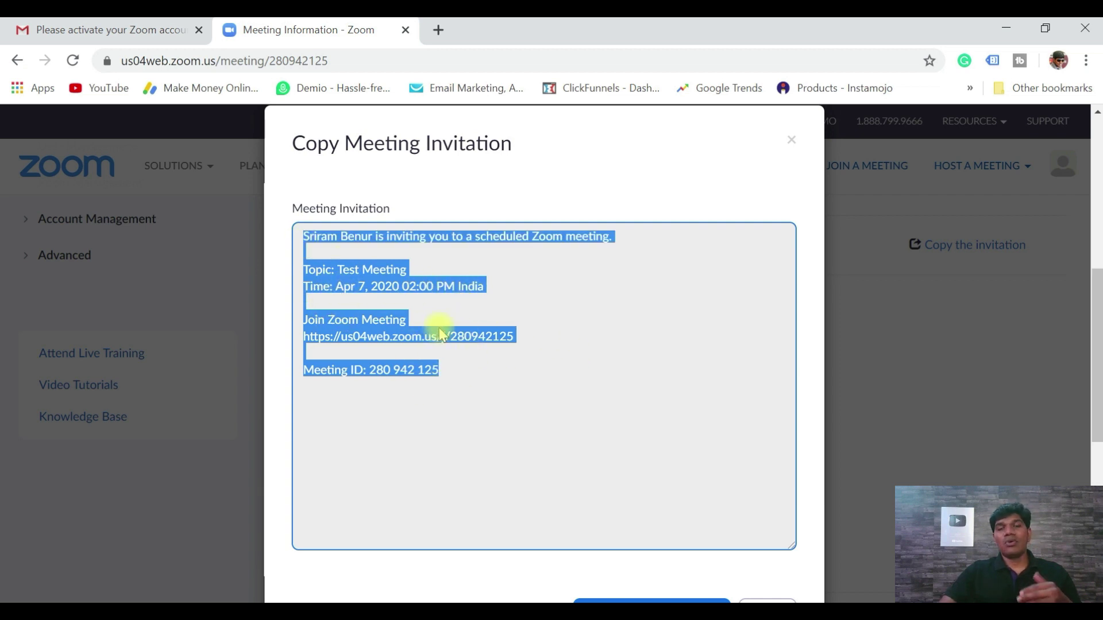
{"action": "left_click", "coordinate": [792, 140]}
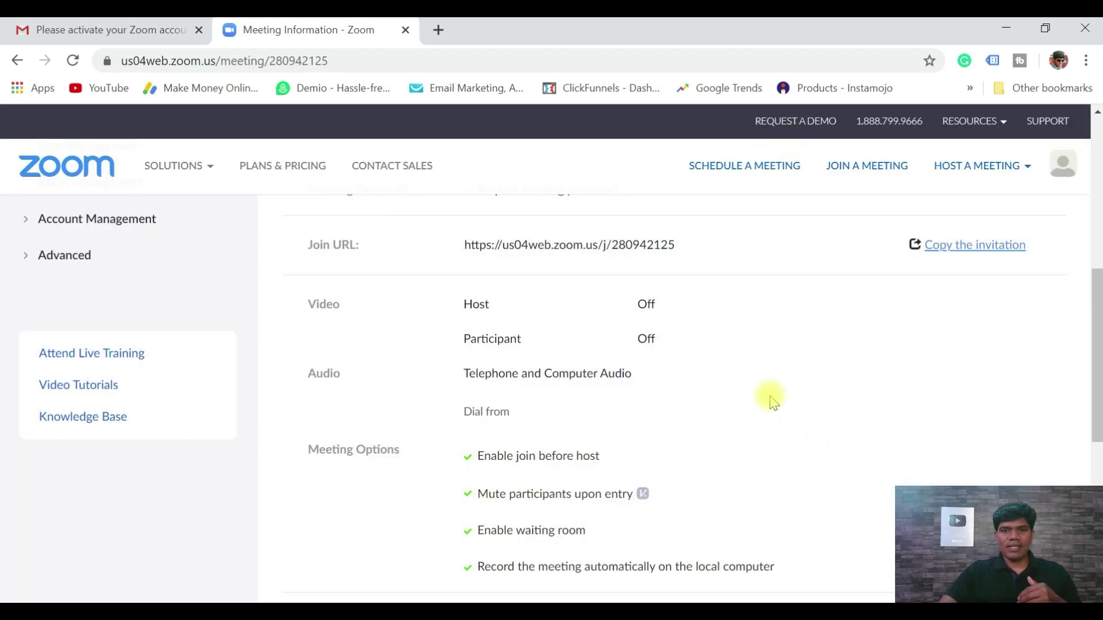
- View the account Profile, dismiss the Stay Connected popup, and open the My Meetings list
{"action": "scroll", "coordinate": [773, 406], "scroll_direction": "down", "scroll_amount": 2}
{"action": "scroll", "coordinate": [773, 409], "scroll_direction": "down", "scroll_amount": 2}
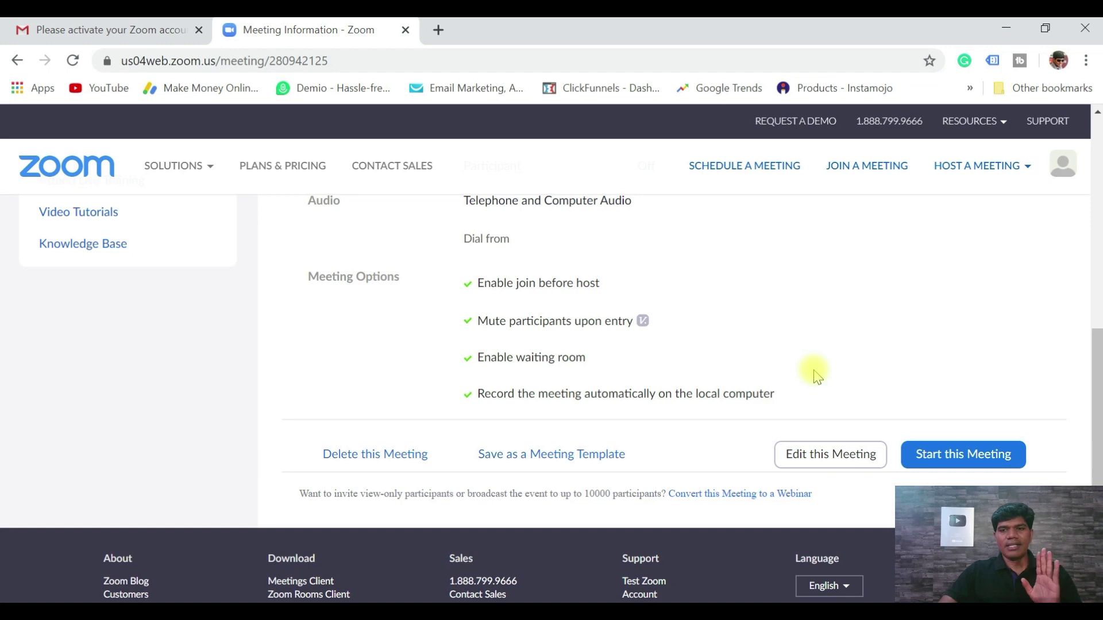
{"action": "scroll", "coordinate": [816, 377], "scroll_direction": "up", "scroll_amount": 12}
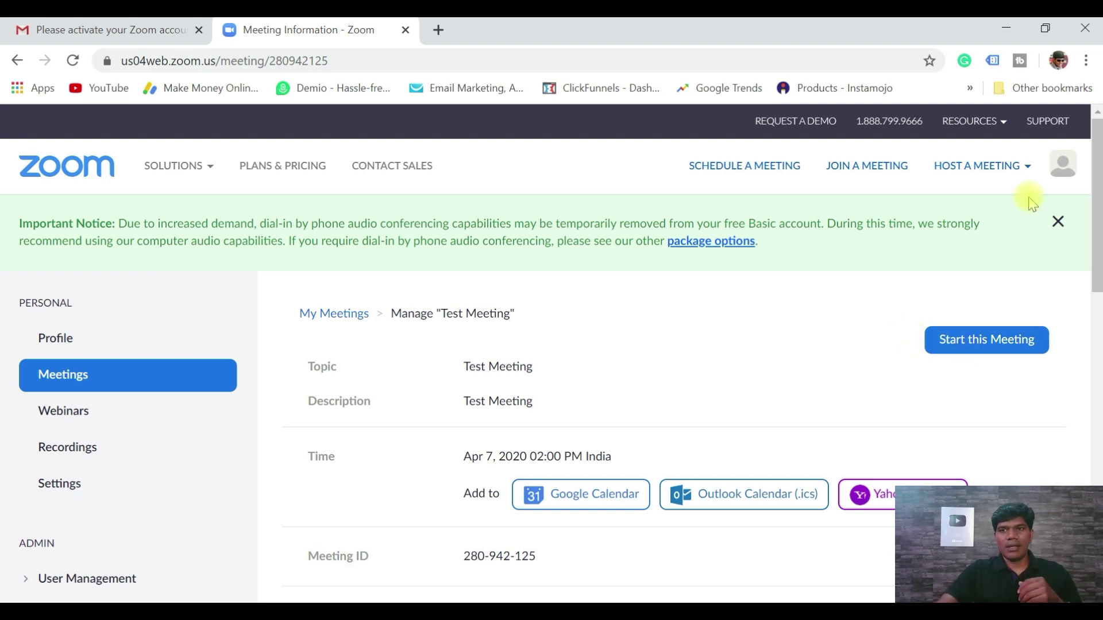
{"action": "mouse_move", "coordinate": [1053, 172]}
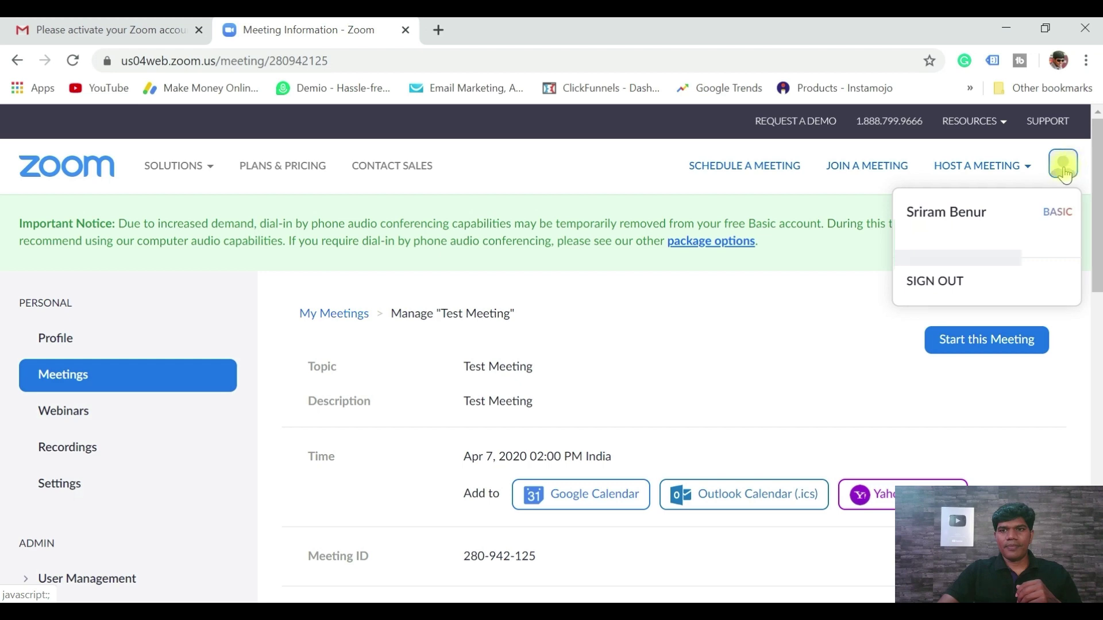
{"action": "left_click", "coordinate": [950, 235]}
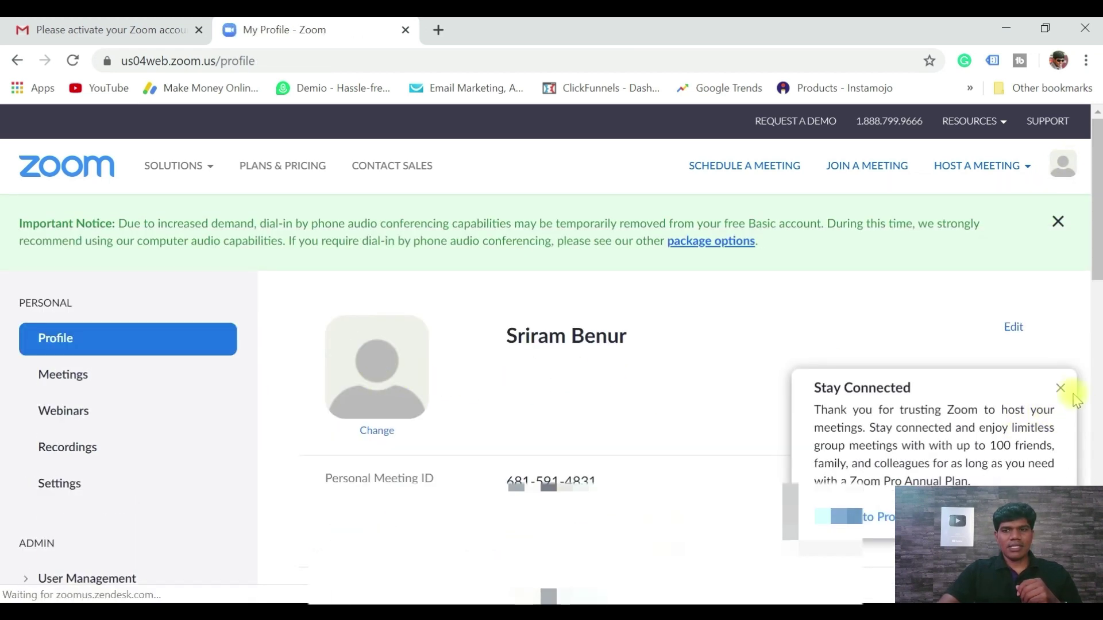
{"action": "left_click", "coordinate": [1060, 391]}
{"action": "left_click", "coordinate": [81, 379]}
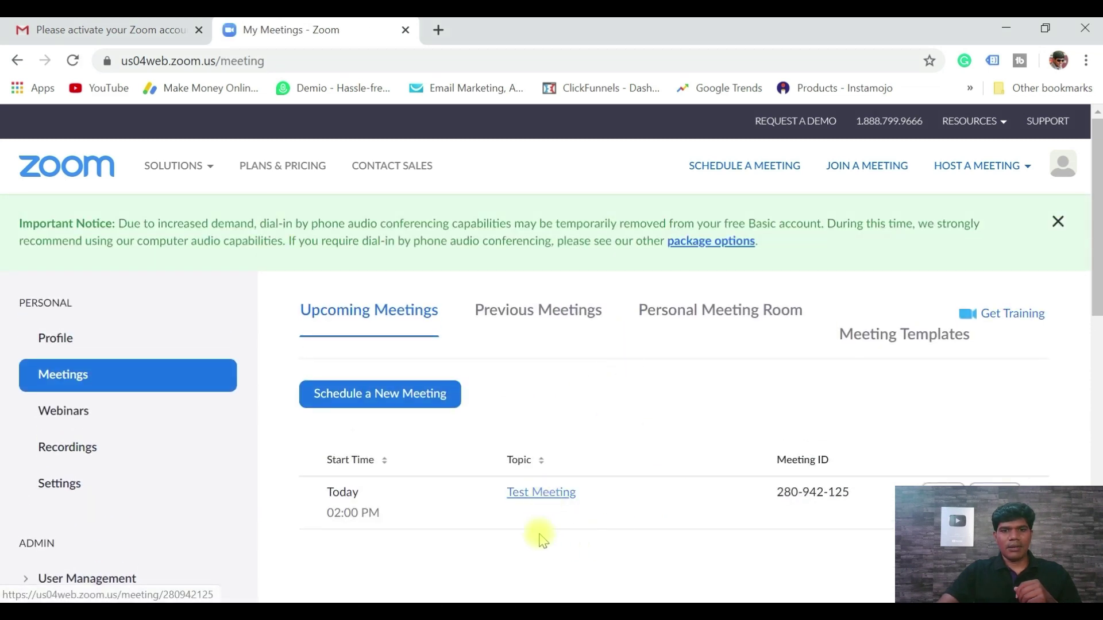
- Start Test Meeting from its details page and let the browser launch the desktop client
{"action": "left_click", "coordinate": [543, 495]}
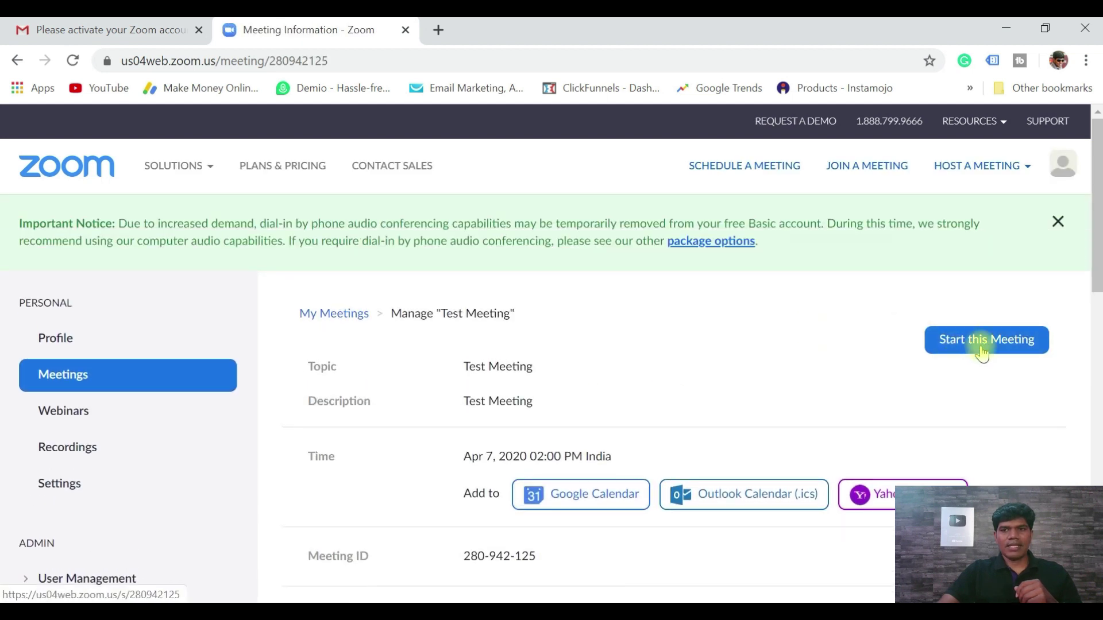
{"action": "left_click", "coordinate": [983, 344]}
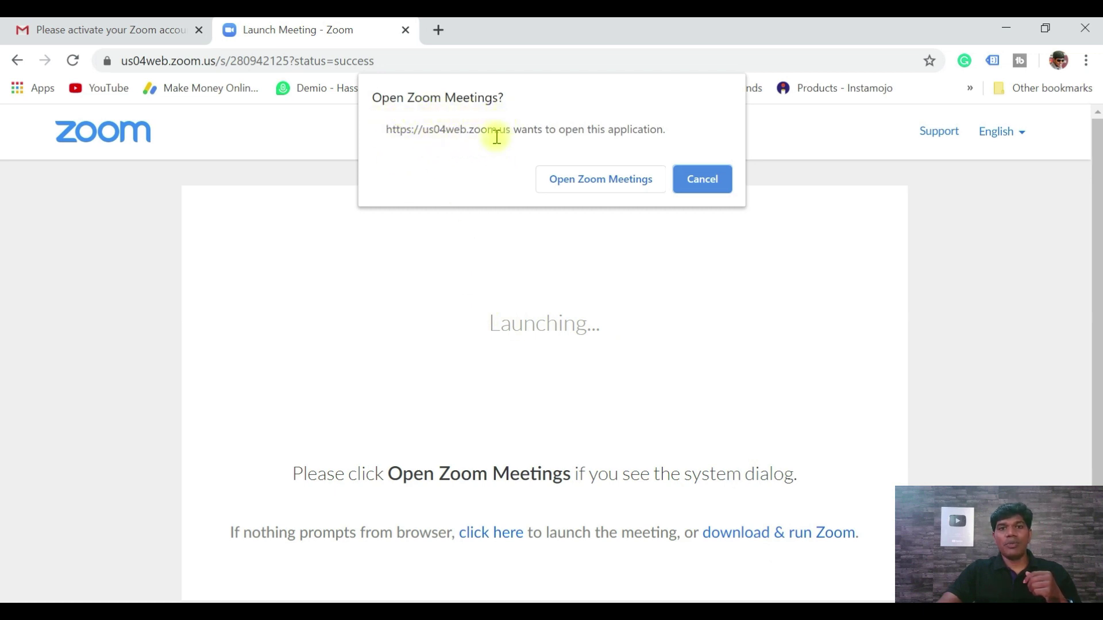
{"action": "left_click", "coordinate": [596, 182]}
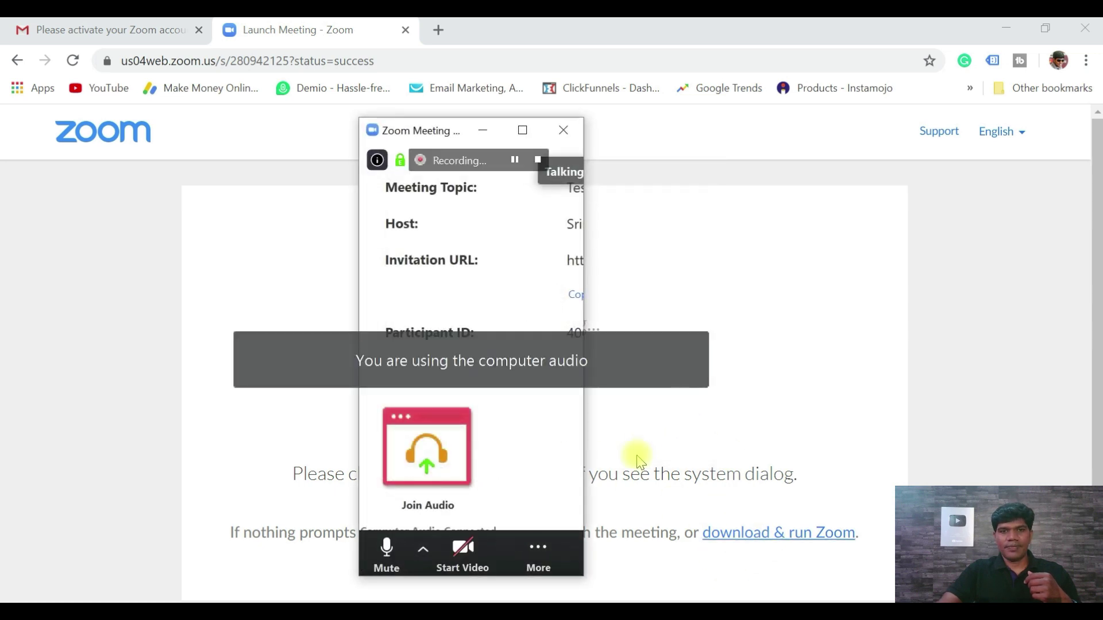
- Maximize the meeting window, mute the microphone, and check the audio and camera options
{"action": "left_click", "coordinate": [522, 131]}
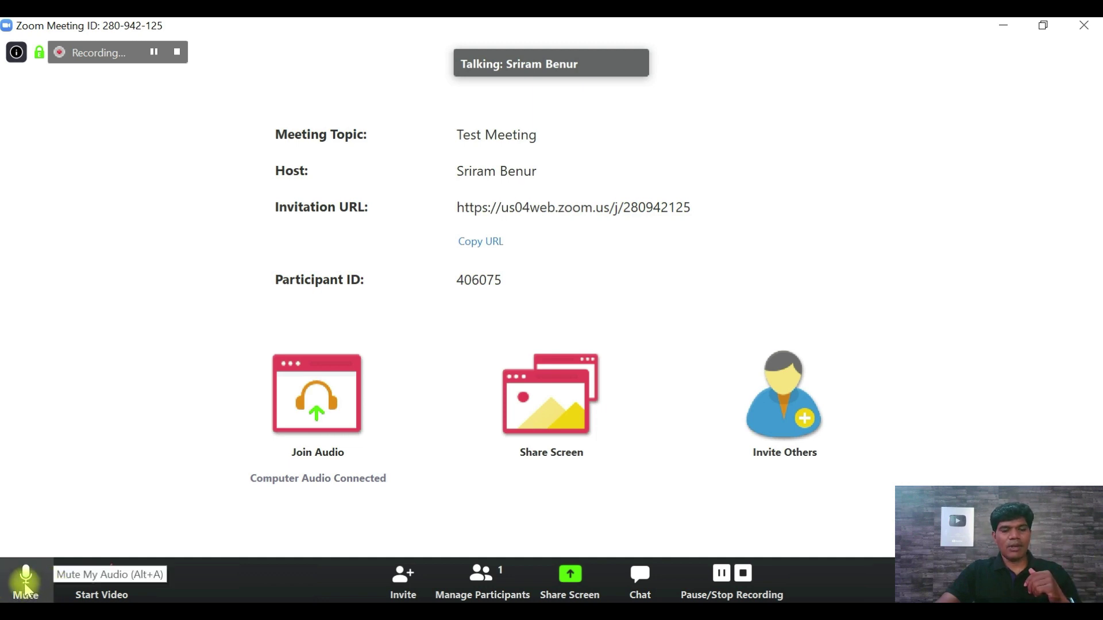
{"action": "left_click", "coordinate": [63, 576]}
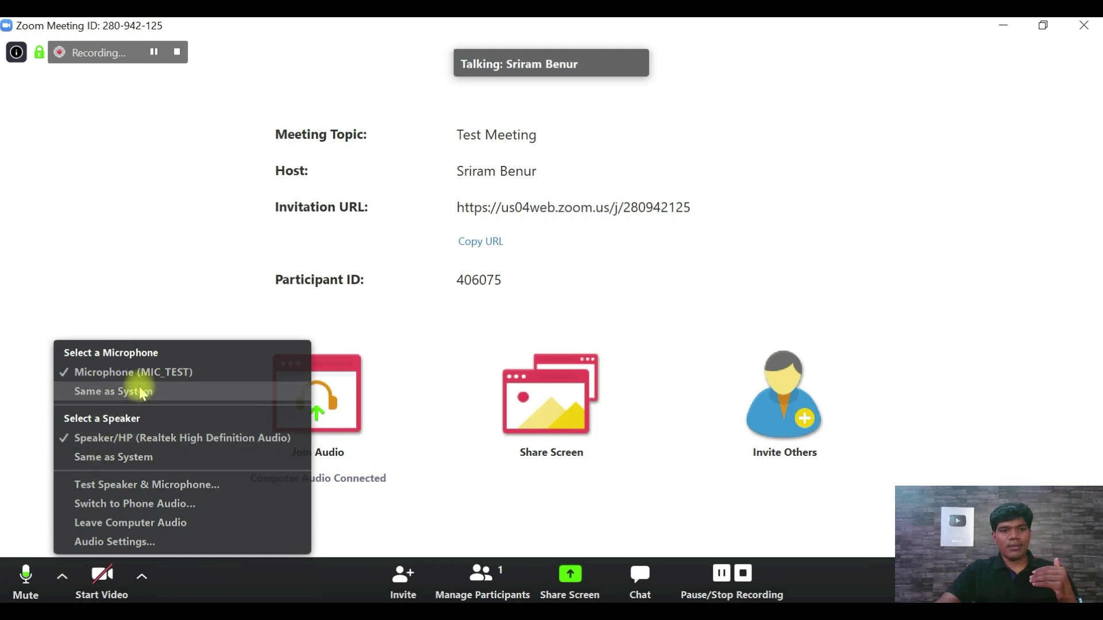
{"action": "left_click", "coordinate": [25, 581]}
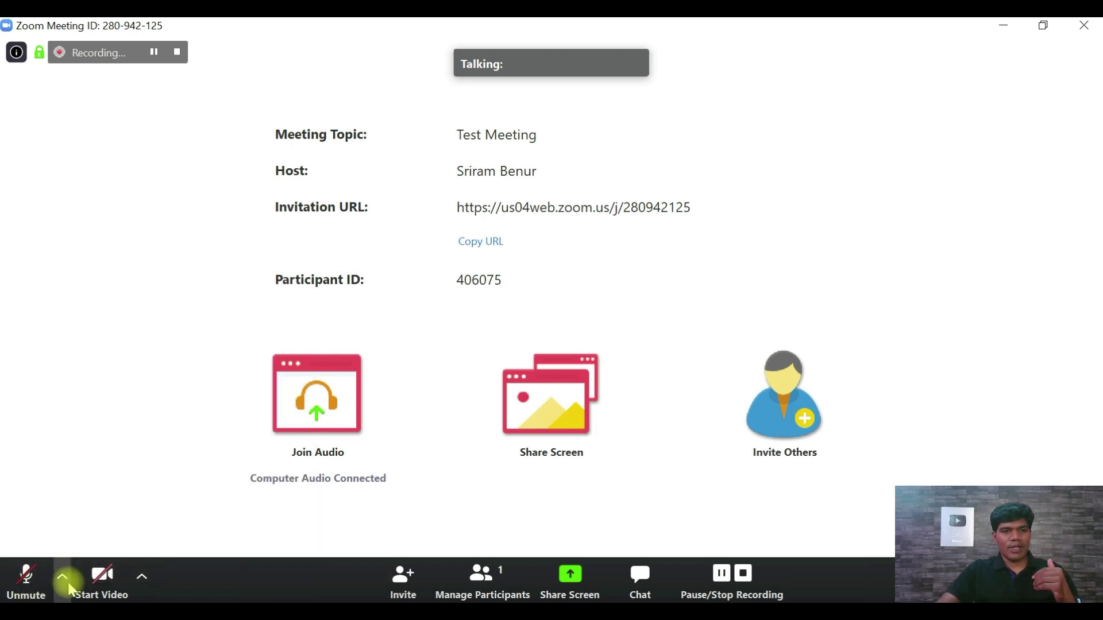
{"action": "left_click", "coordinate": [65, 579]}
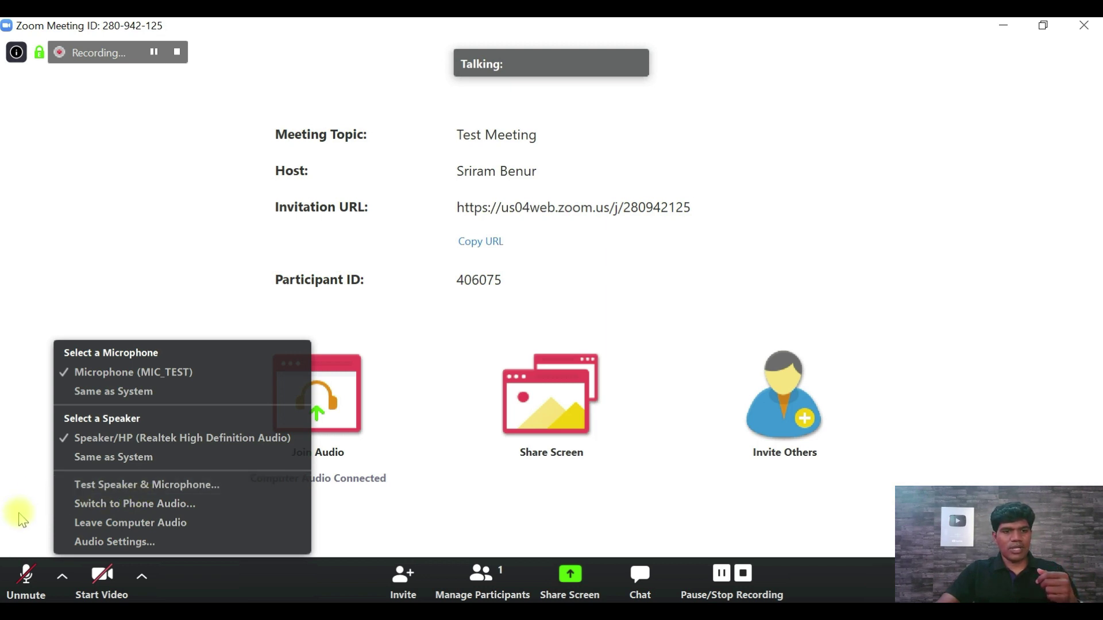
{"action": "left_click", "coordinate": [22, 518]}
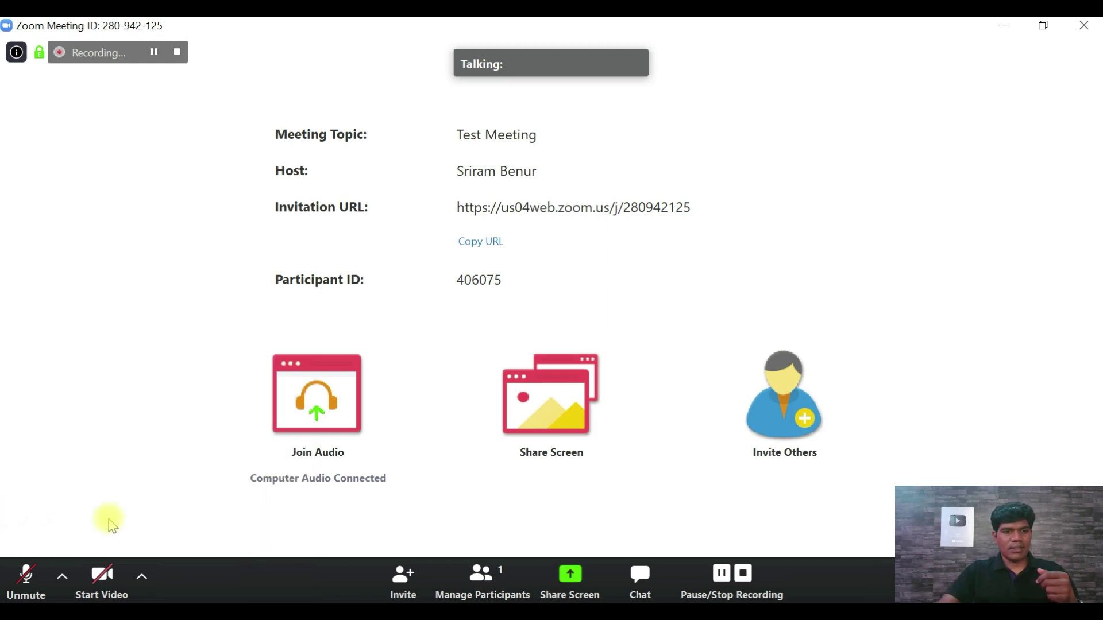
{"action": "left_click", "coordinate": [143, 587]}
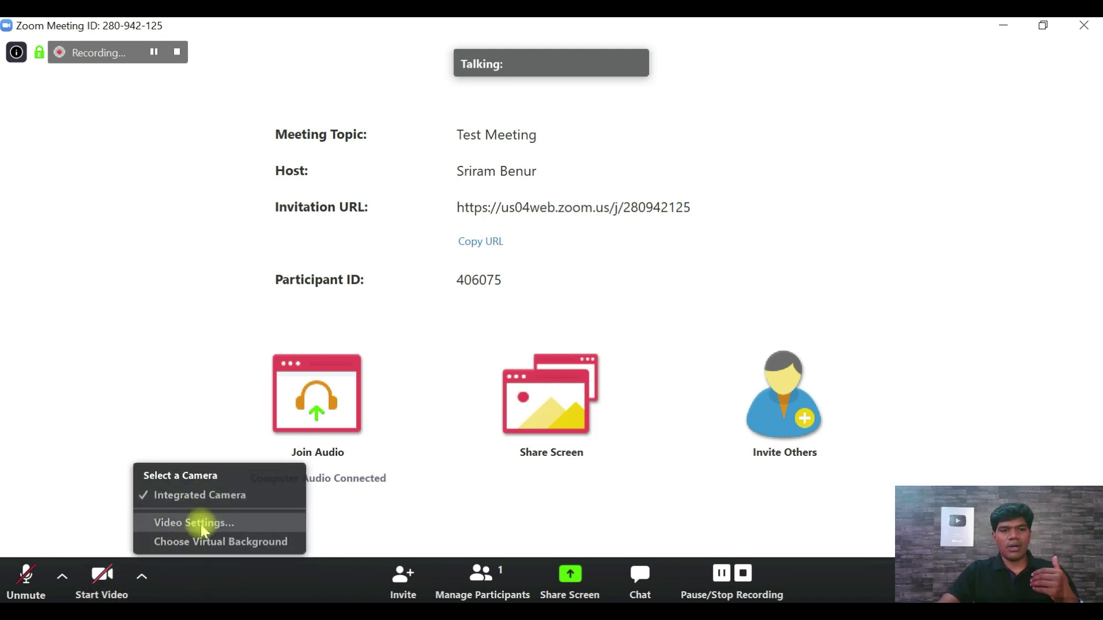
{"action": "left_click", "coordinate": [168, 581]}
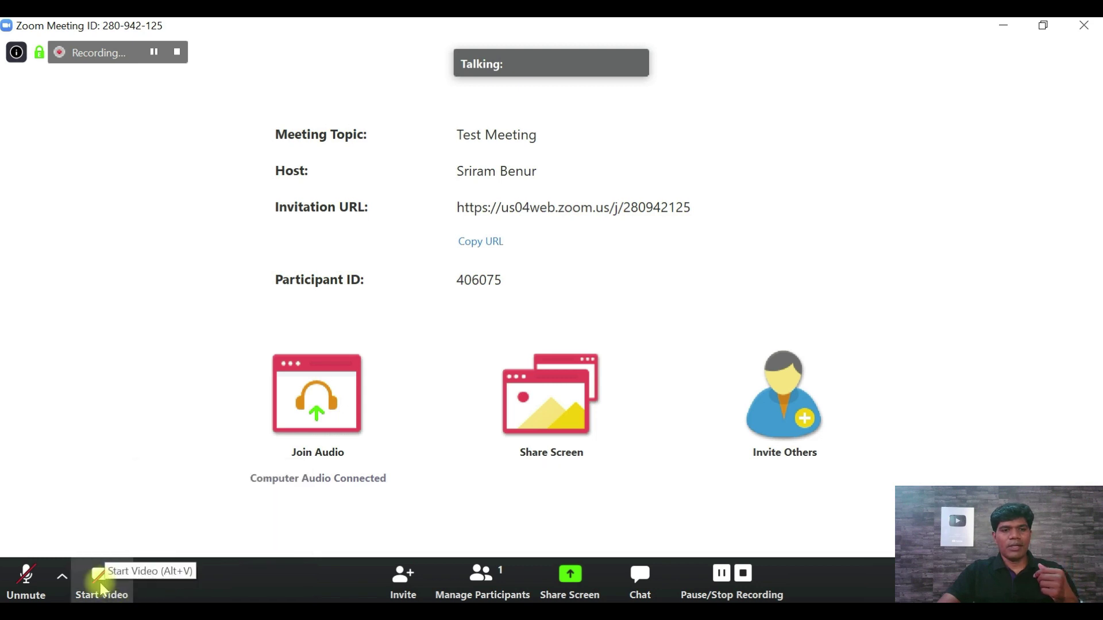
{"action": "left_click", "coordinate": [100, 590]}
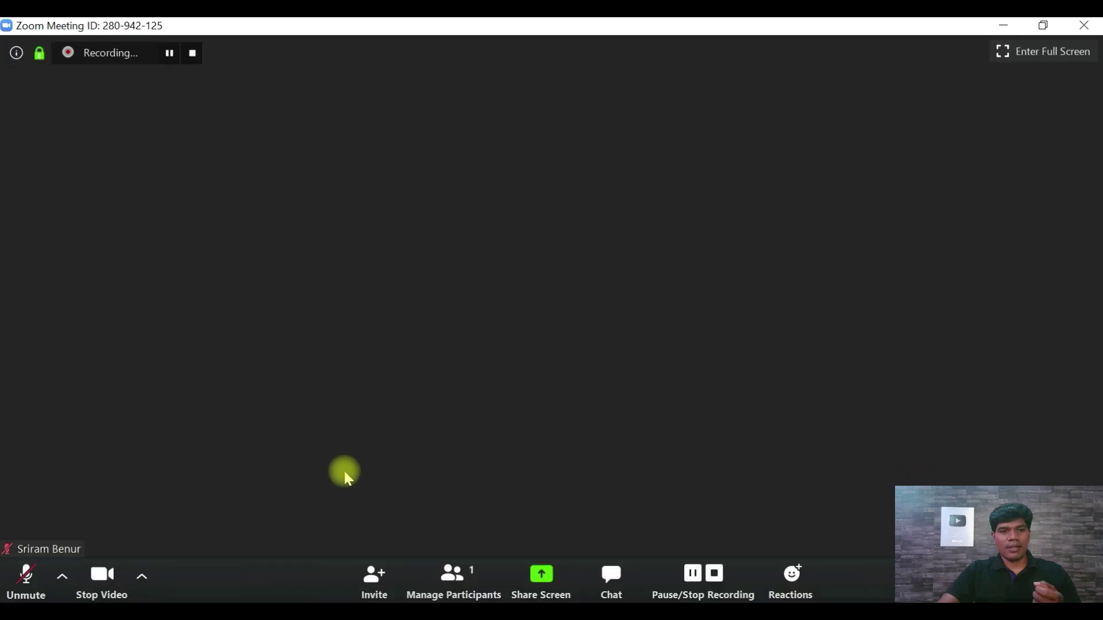
{"action": "left_click", "coordinate": [98, 584]}
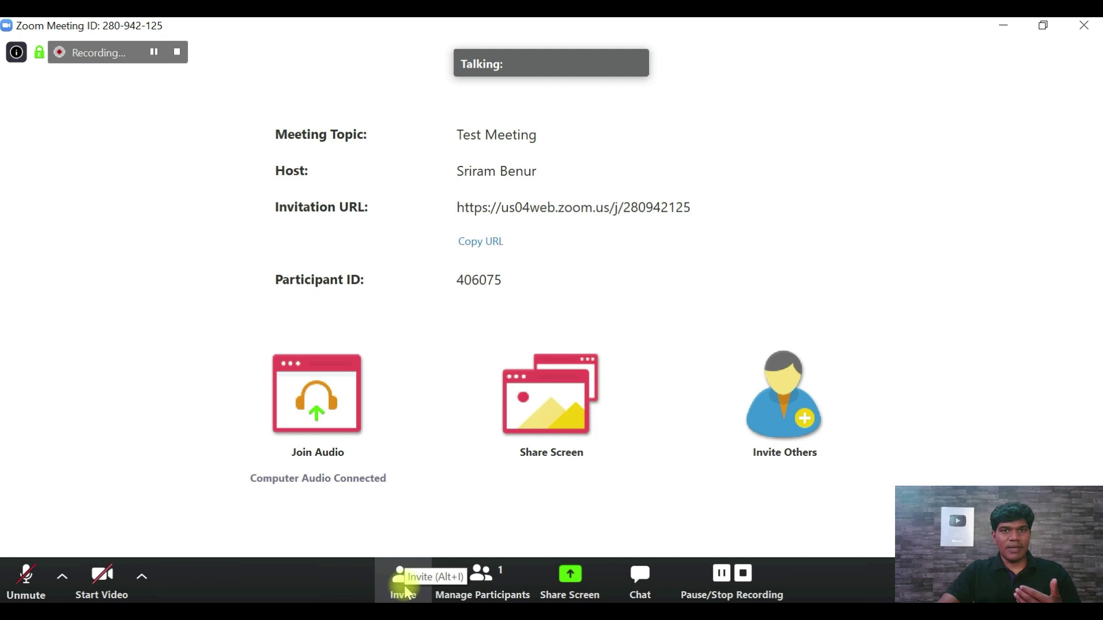
- Copy the meeting URL from the Invite dialog, then close the dialog
{"action": "left_click", "coordinate": [405, 592]}
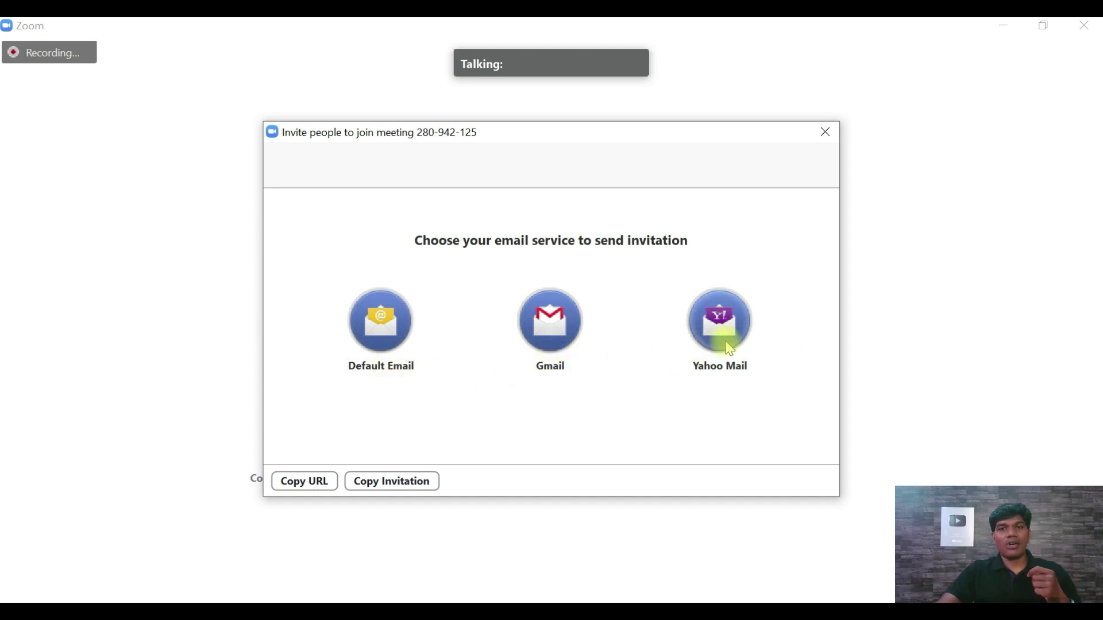
{"action": "left_click", "coordinate": [312, 482]}
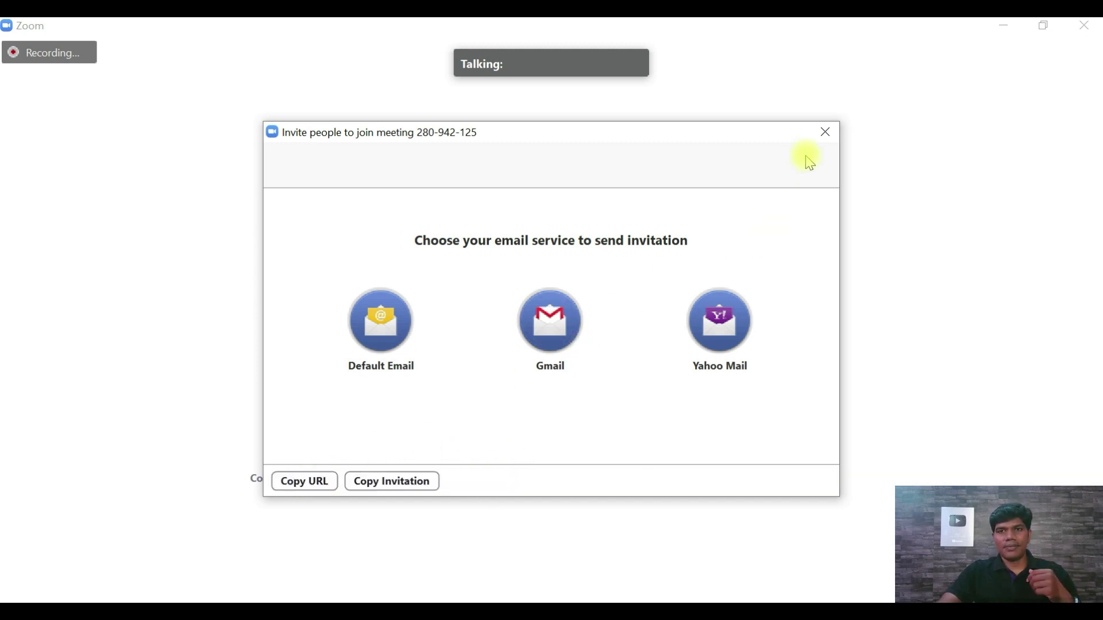
{"action": "left_click", "coordinate": [825, 132]}
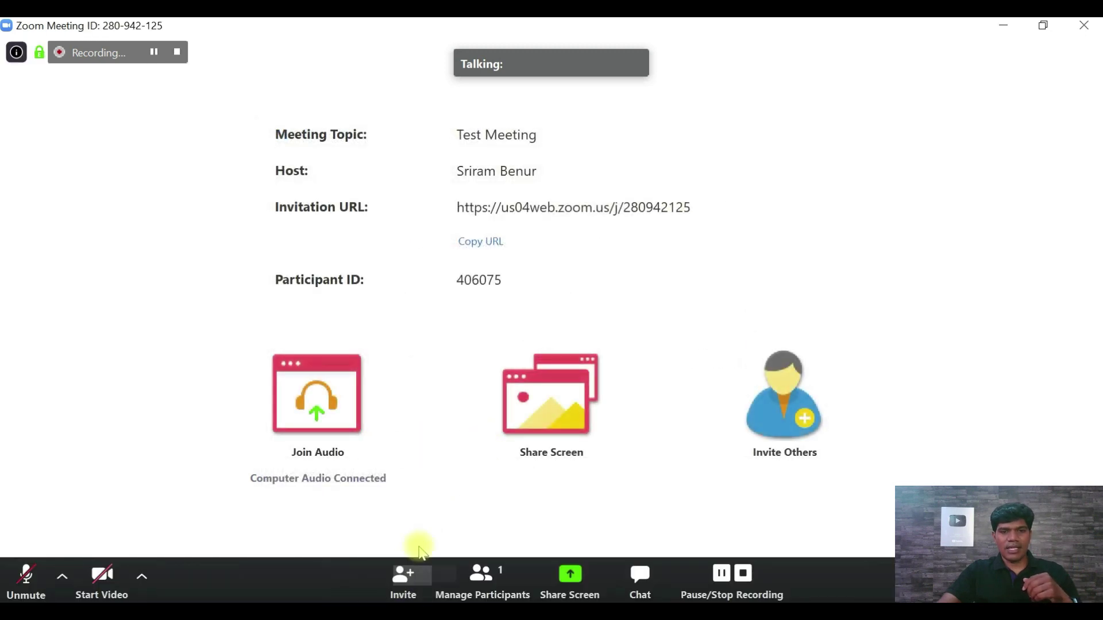
{"action": "left_click", "coordinate": [485, 595]}
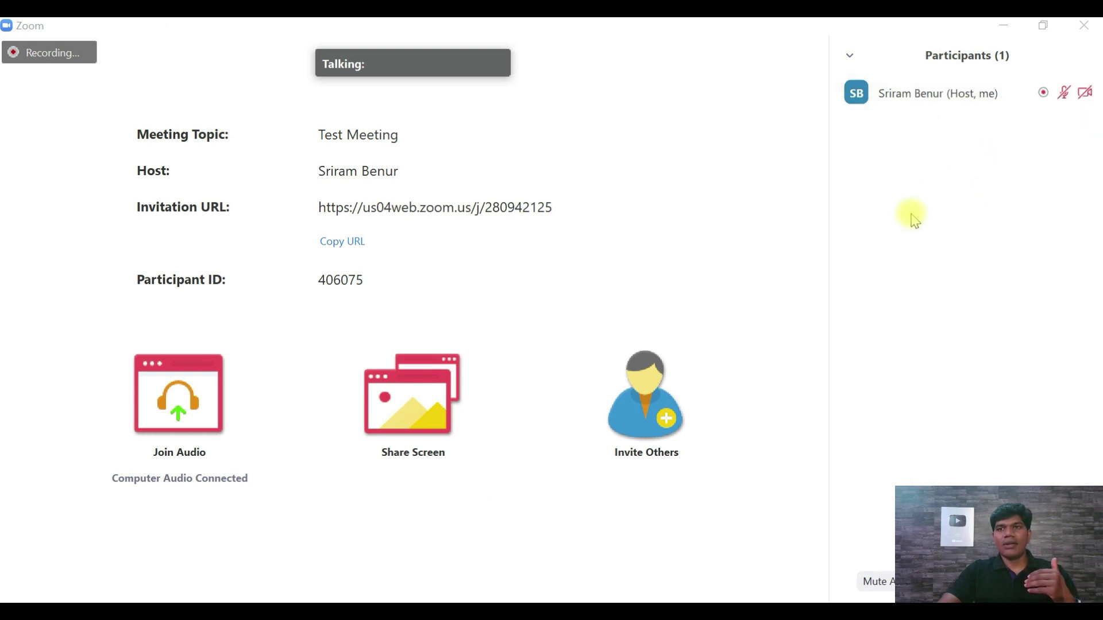
{"action": "mouse_move", "coordinate": [955, 111]}
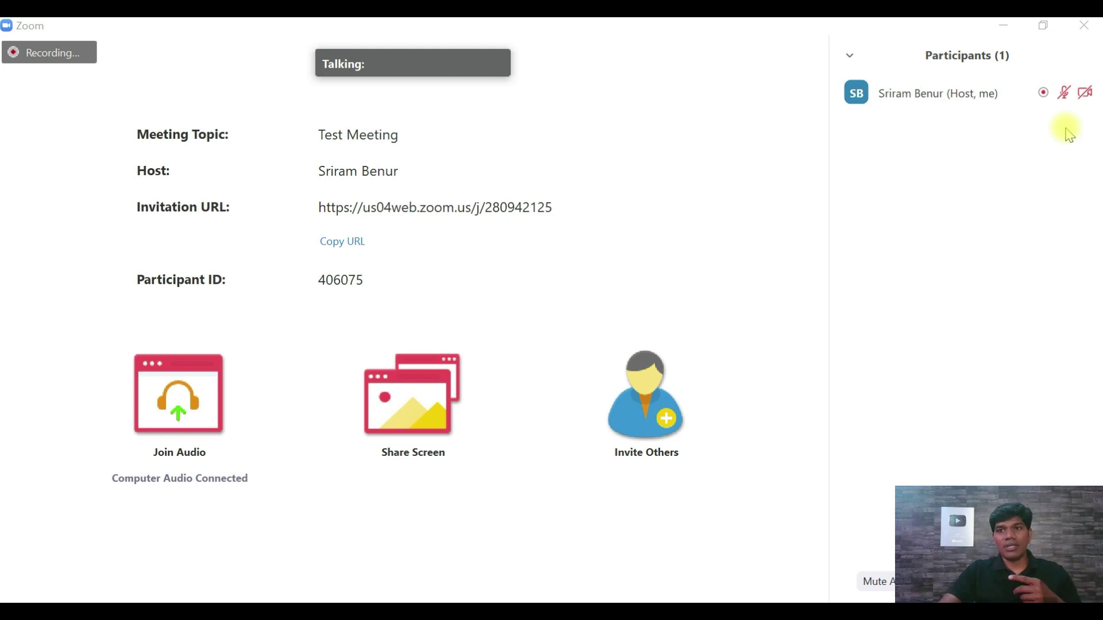
{"action": "mouse_move", "coordinate": [1068, 116]}
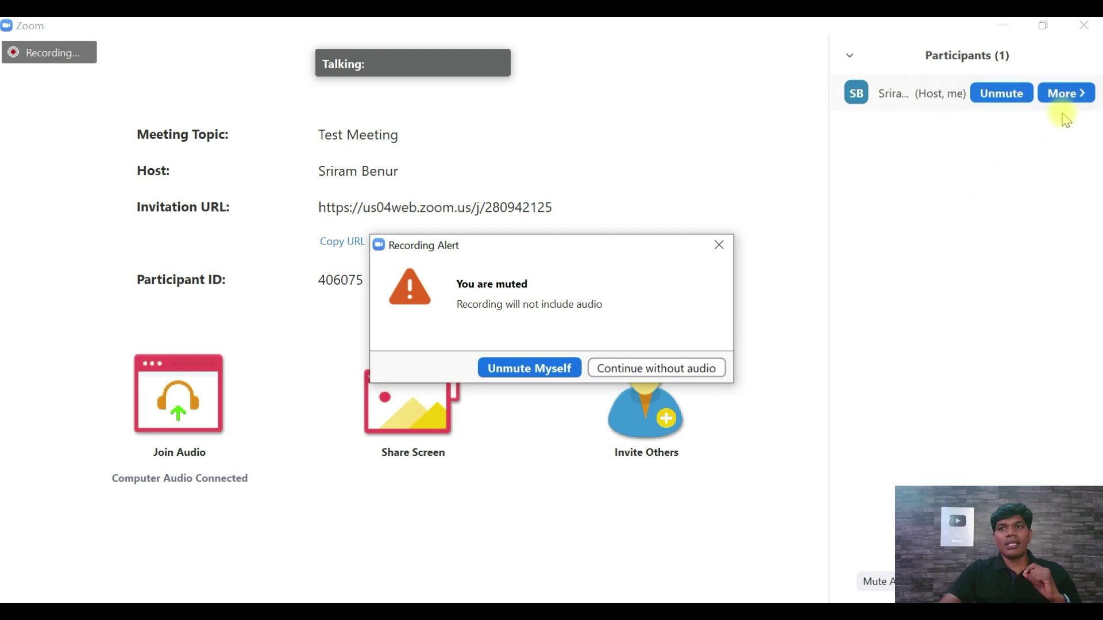
{"action": "left_click", "coordinate": [657, 369]}
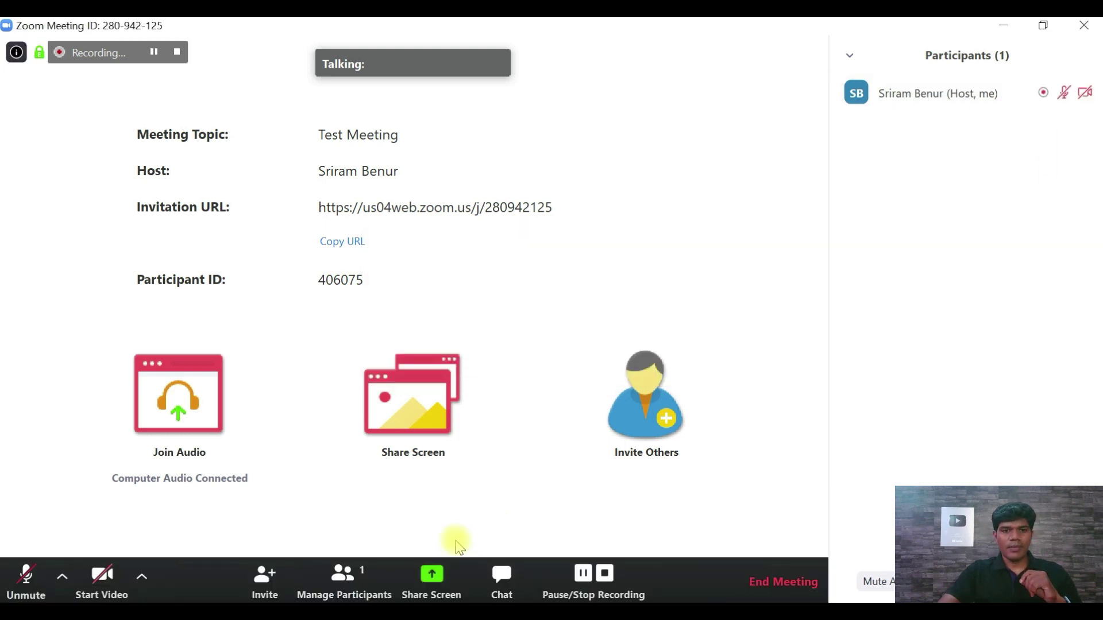
- Open Share Screen, try the Whiteboard tile, then reselect the whole Screen option
{"action": "left_click", "coordinate": [435, 595]}
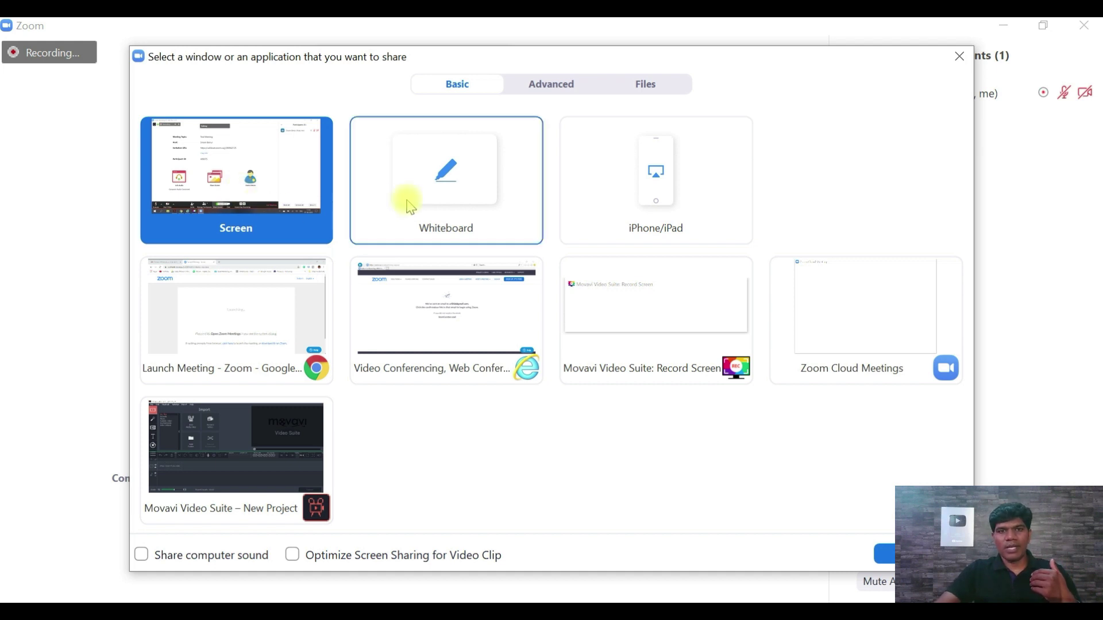
{"action": "left_click", "coordinate": [446, 187]}
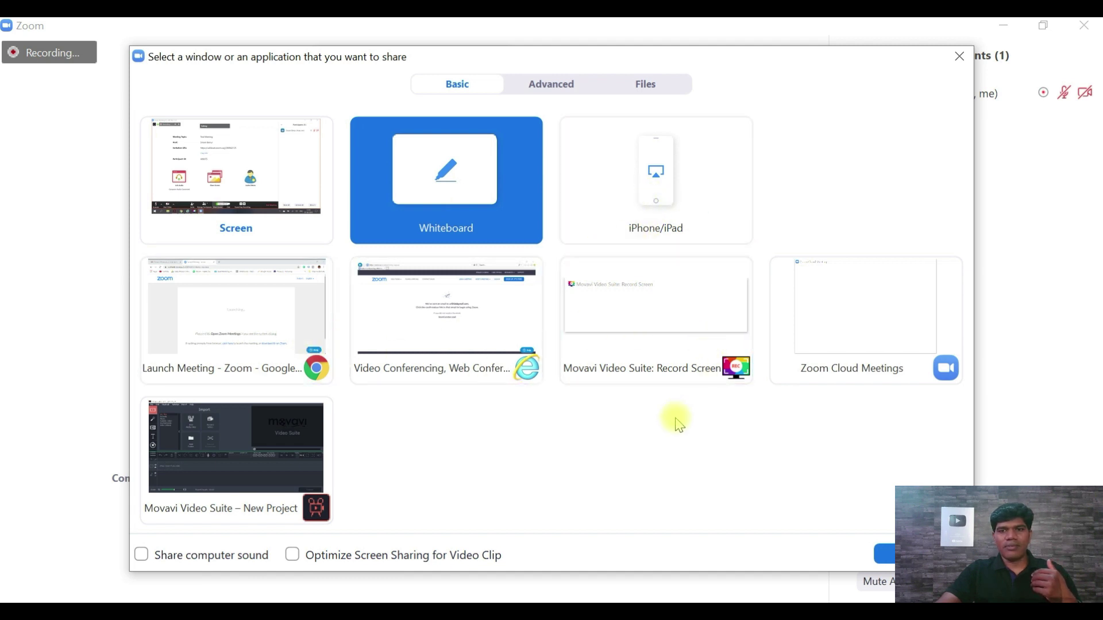
{"action": "left_click", "coordinate": [289, 188]}
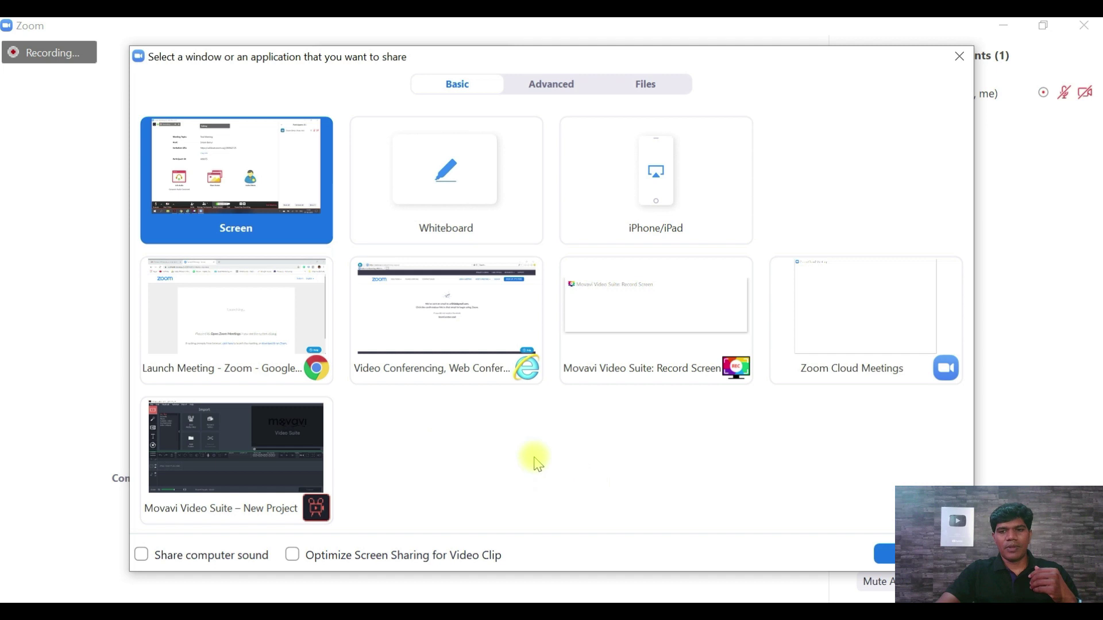
- Close the share picker and send 'Hi' and 'Hello' to Everyone in the group chat
{"action": "left_click", "coordinate": [959, 56]}
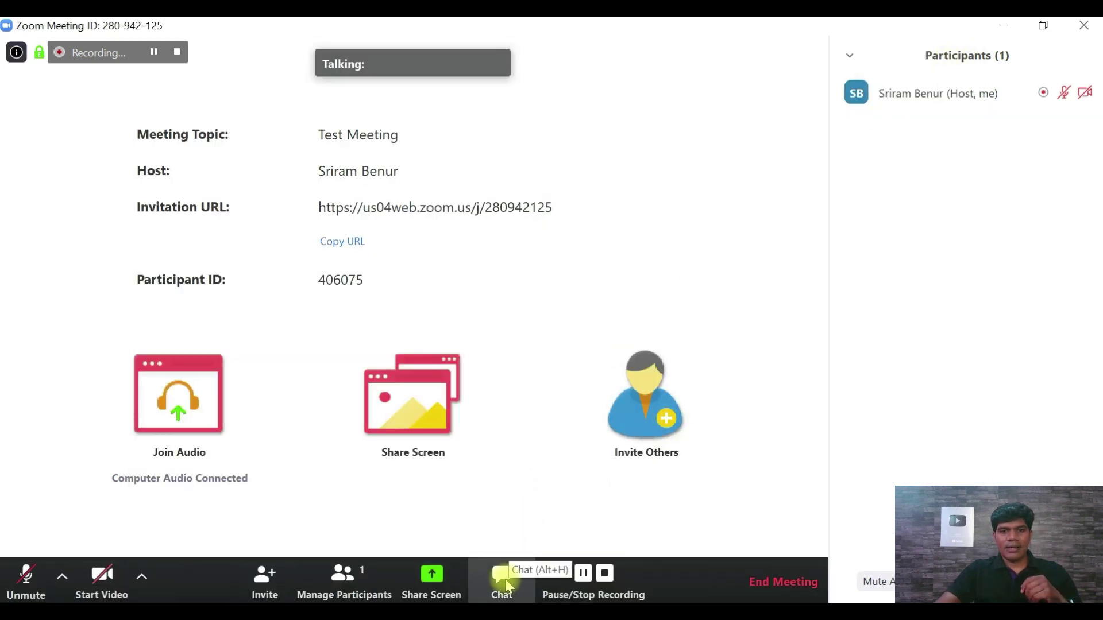
{"action": "left_click", "coordinate": [503, 579]}
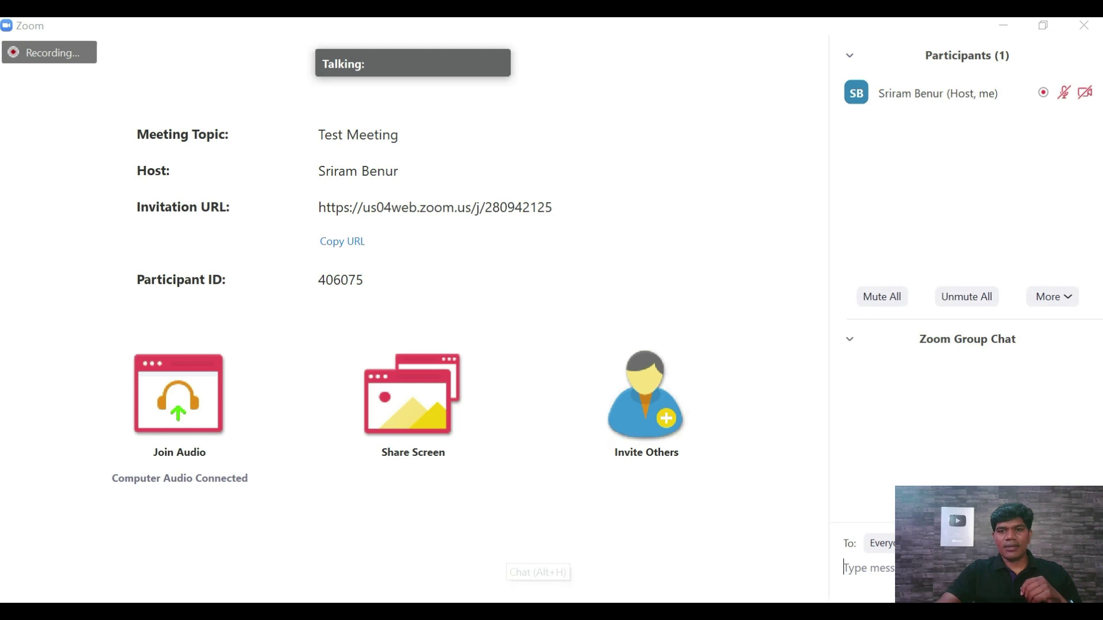
{"action": "left_click", "coordinate": [891, 573]}
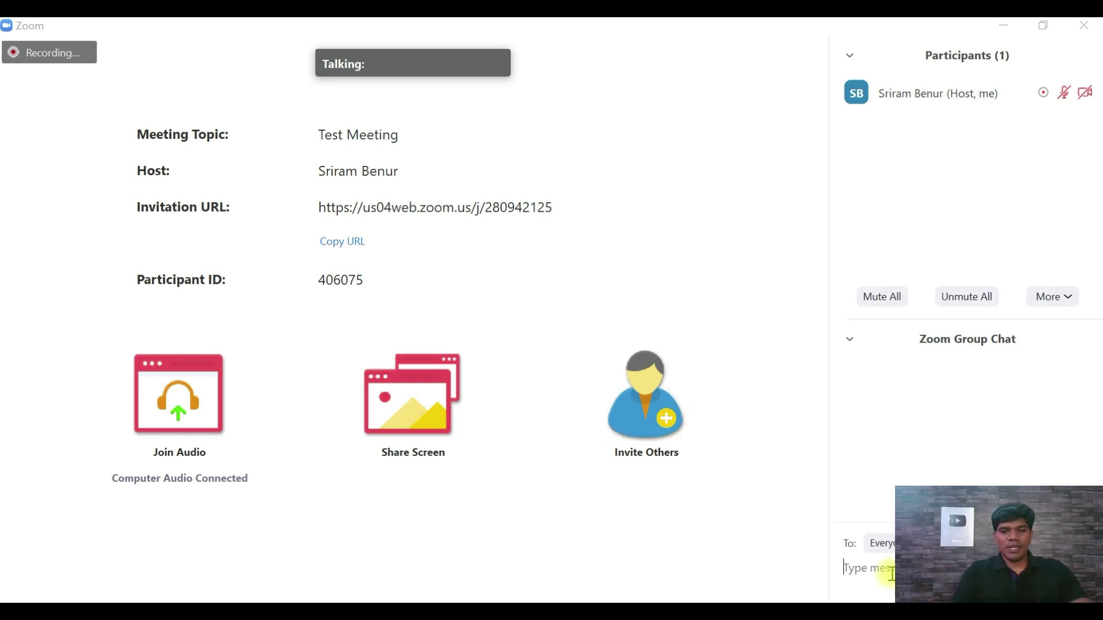
{"action": "type", "text": "Hi"}
{"action": "key", "text": "Return"}
{"action": "type", "text": "Hello"}
{"action": "key", "text": "Return"}
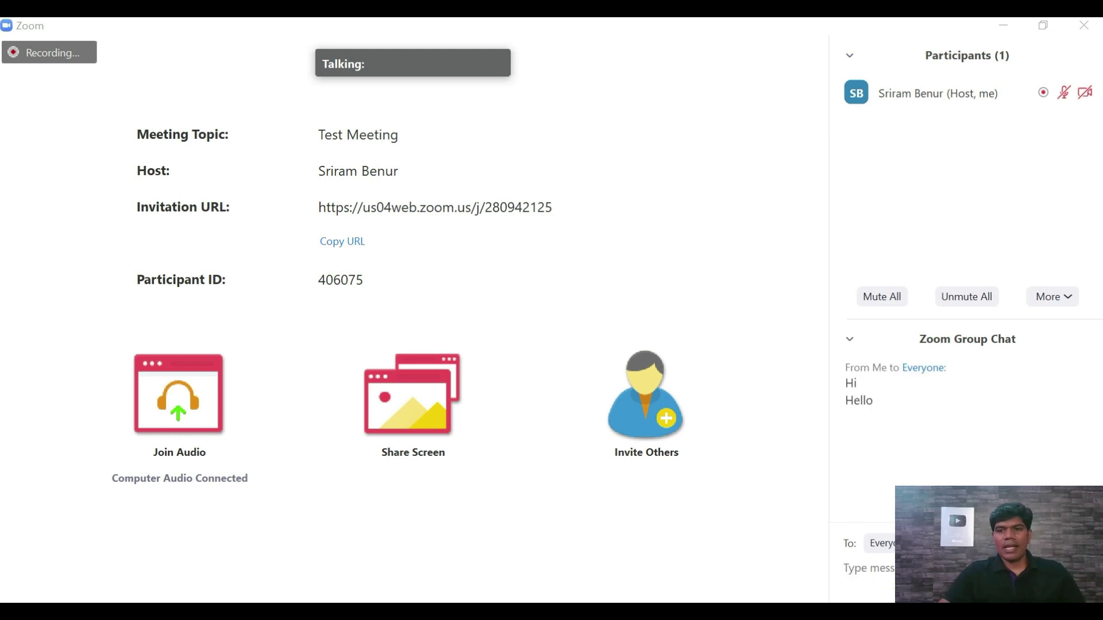
- Check the chat recipient choices, leaving messages going to Everyone
{"action": "left_click", "coordinate": [879, 544]}
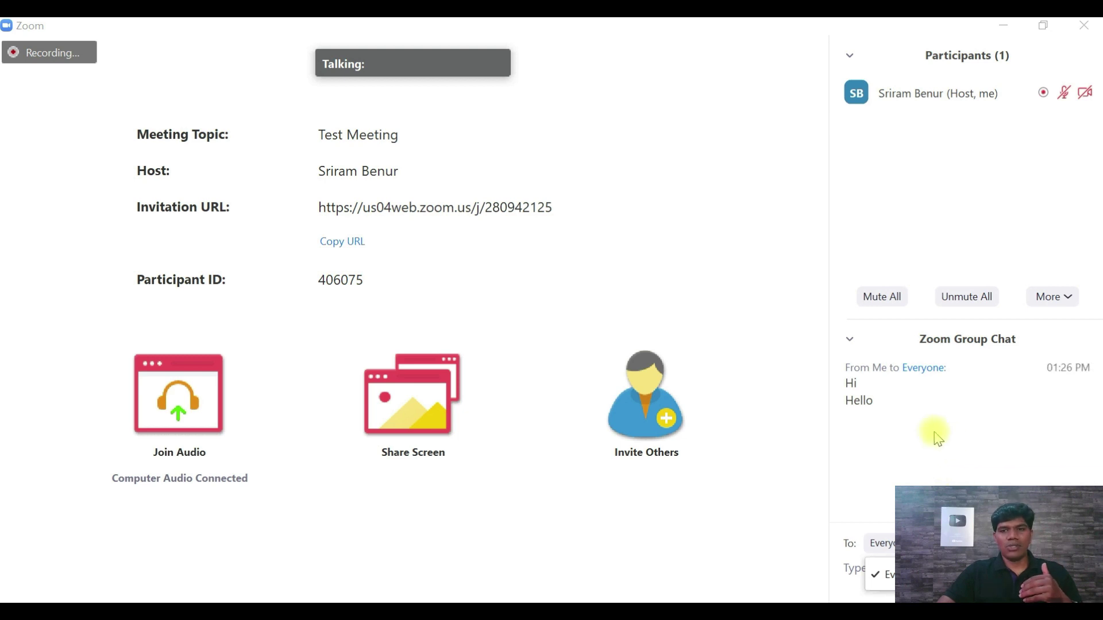
{"action": "left_click", "coordinate": [931, 464]}
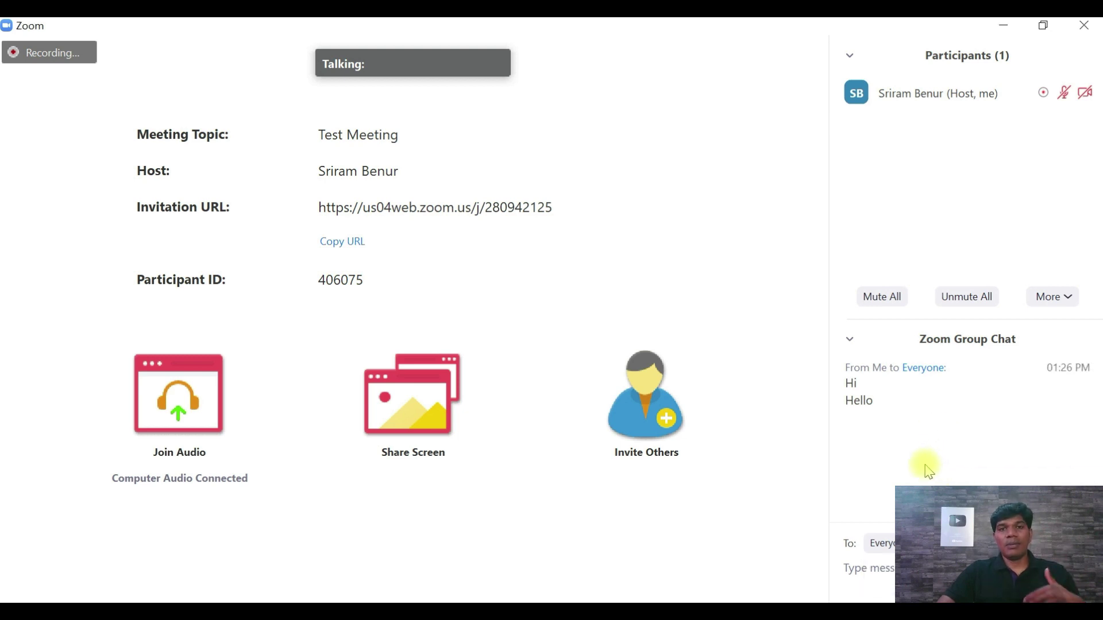
{"action": "mouse_move", "coordinate": [611, 576]}
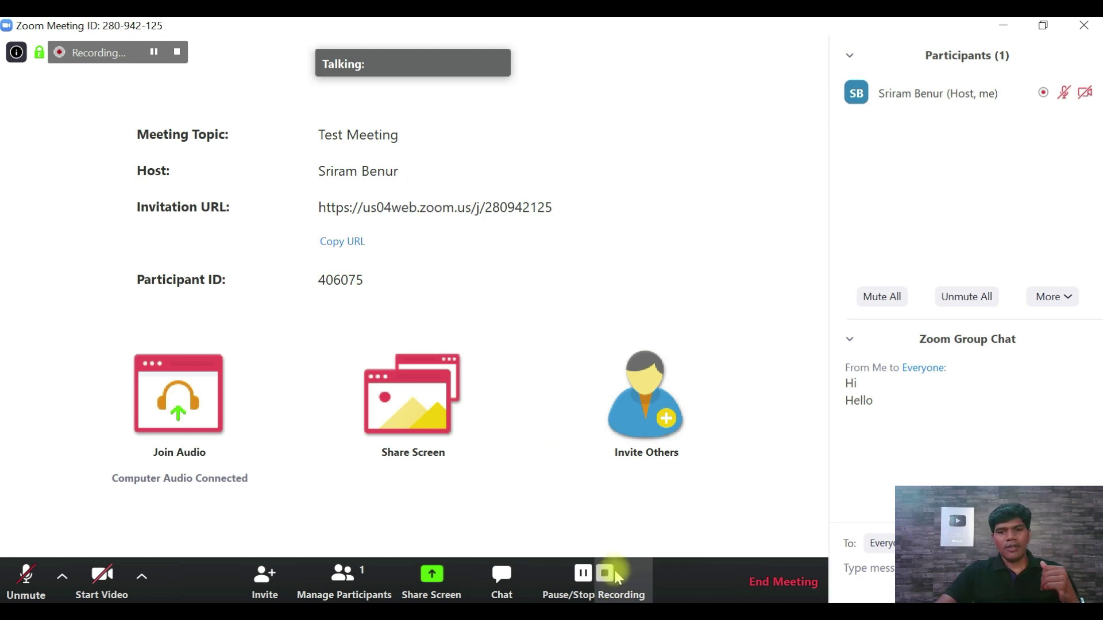
- Pause and stop the recording, then end Test Meeting for all participants
{"action": "left_click", "coordinate": [583, 576]}
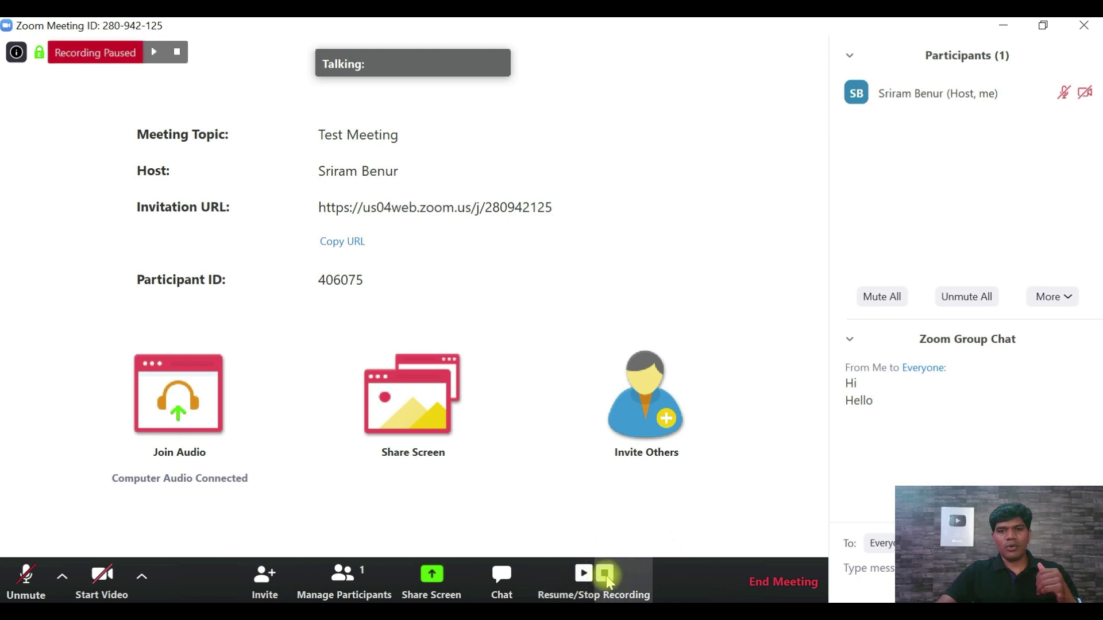
{"action": "left_click", "coordinate": [605, 576]}
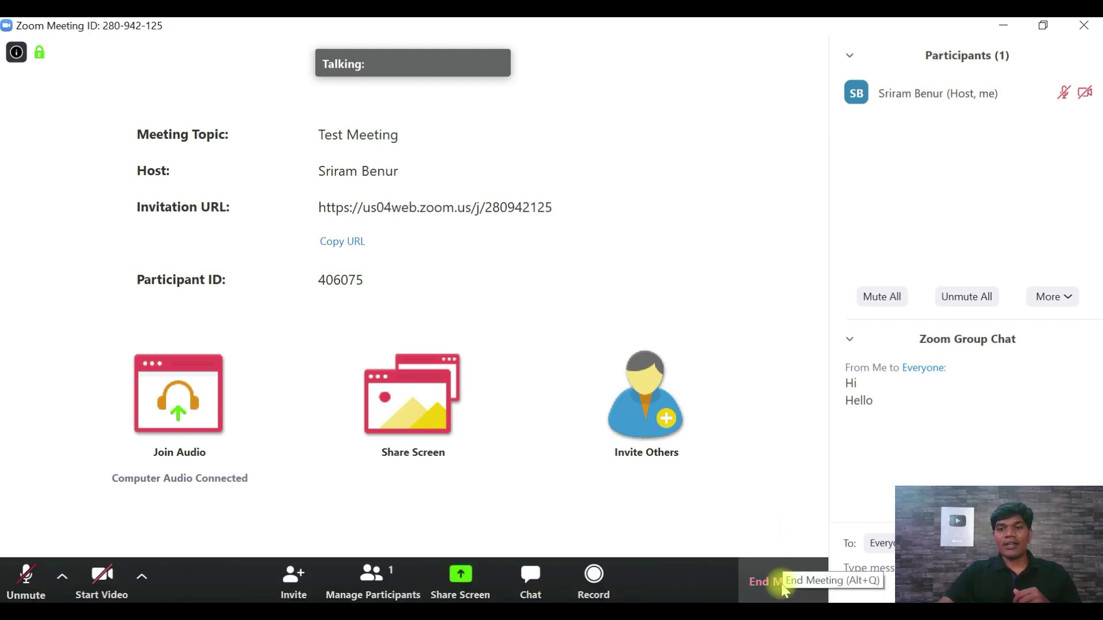
{"action": "left_click", "coordinate": [786, 588]}
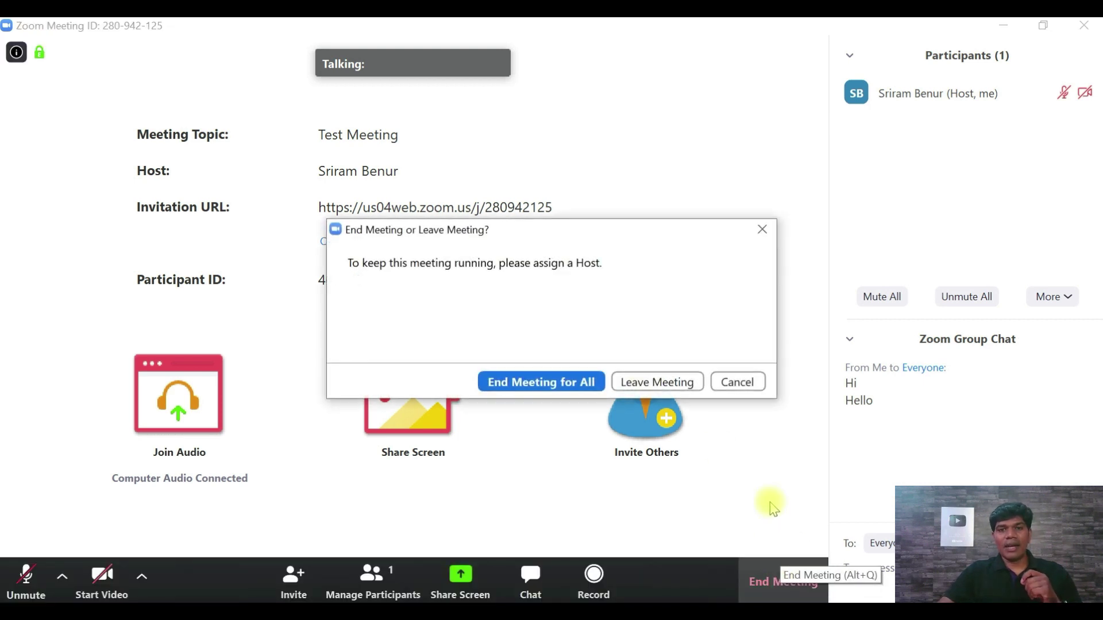
{"action": "left_click", "coordinate": [516, 382]}
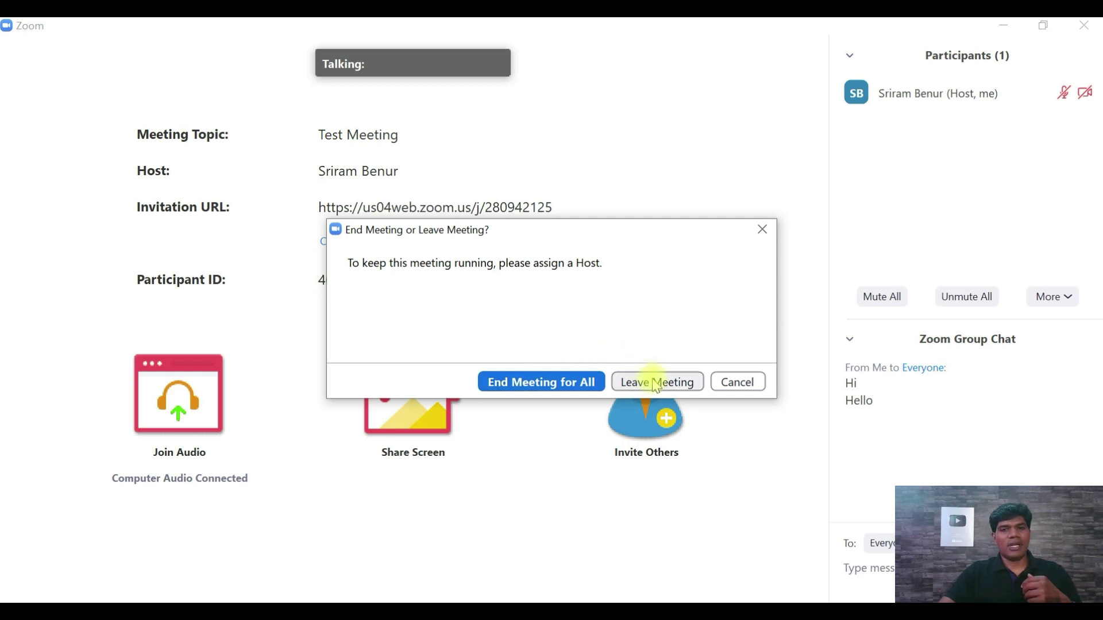
{"action": "left_click", "coordinate": [531, 384]}
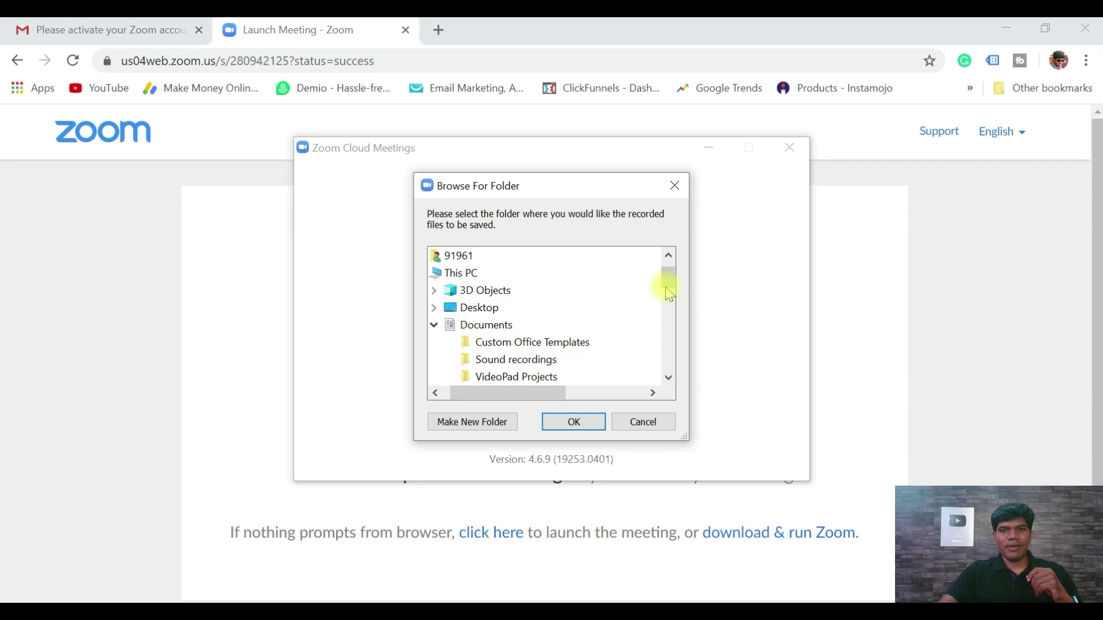
- Choose the Documents › Zoom folder as the recording save location and confirm
{"action": "left_click_drag", "start_coordinate": [664, 279], "coordinate": [670, 296]}
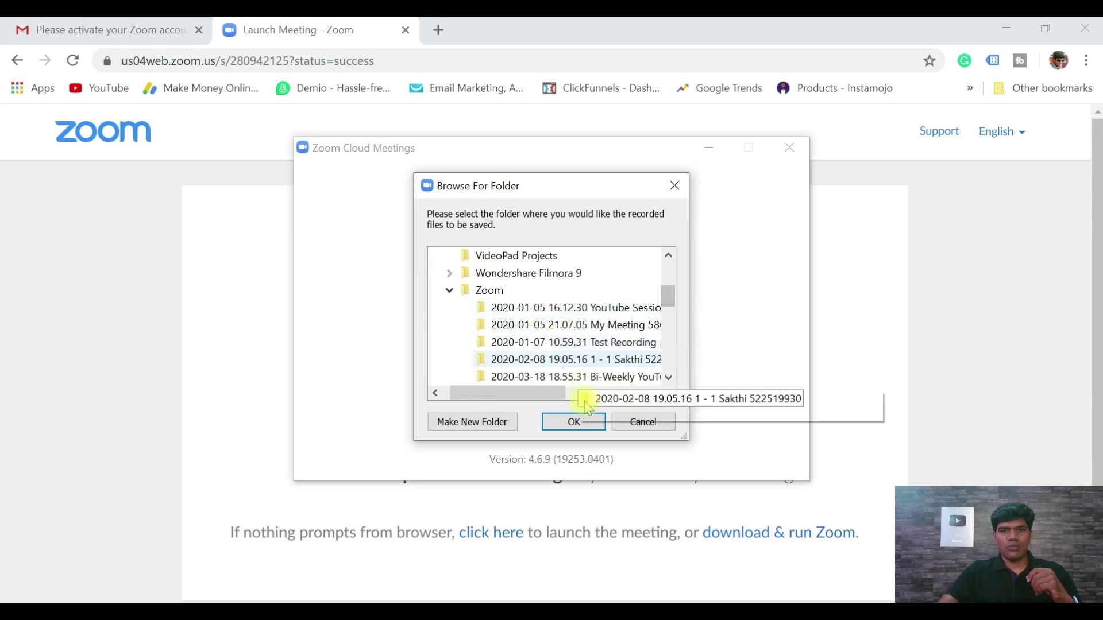
{"action": "left_click", "coordinate": [574, 422]}
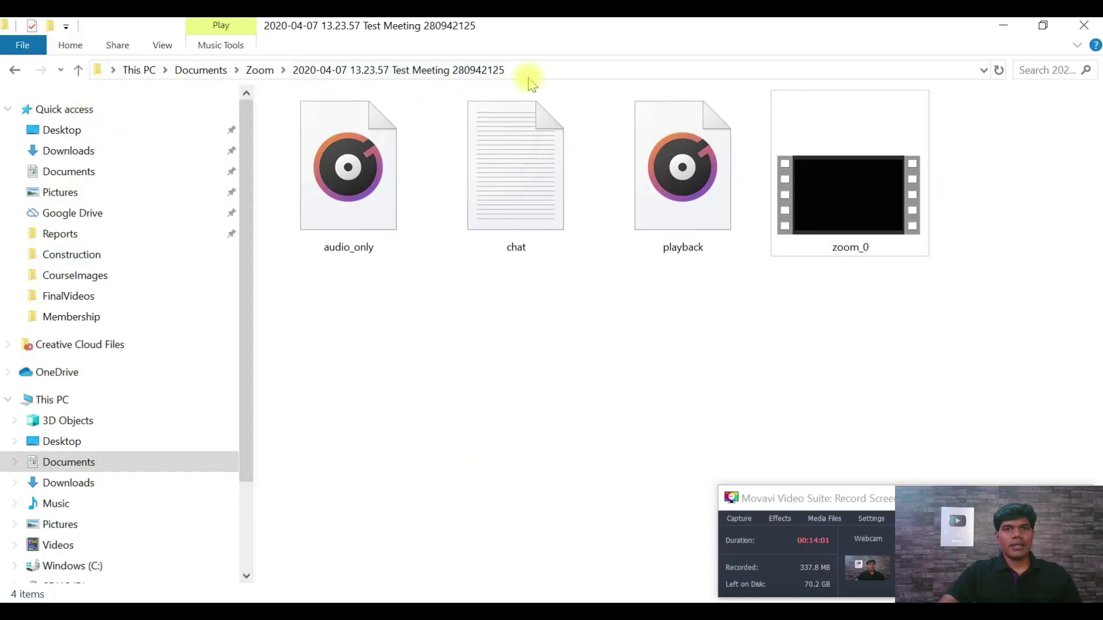
- Select the zoom_0 video file in the Test Meeting recording folder
{"action": "left_click", "coordinate": [542, 74]}
{"action": "left_click", "coordinate": [853, 248]}
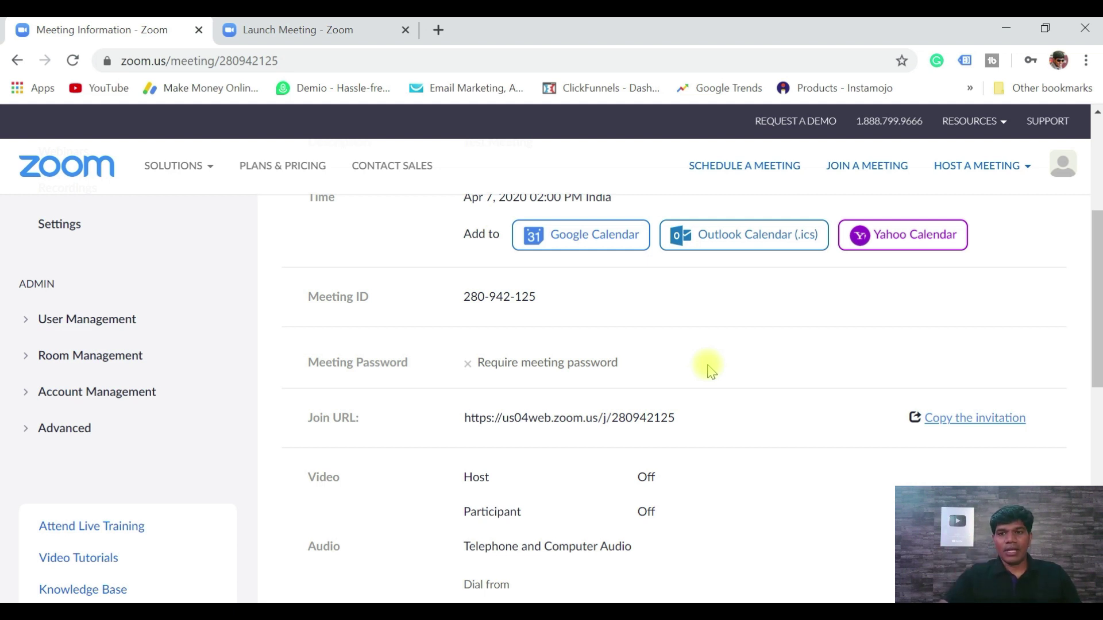
- View the full invitation text, select its meeting link, and cancel without copying
{"action": "left_click", "coordinate": [973, 425]}
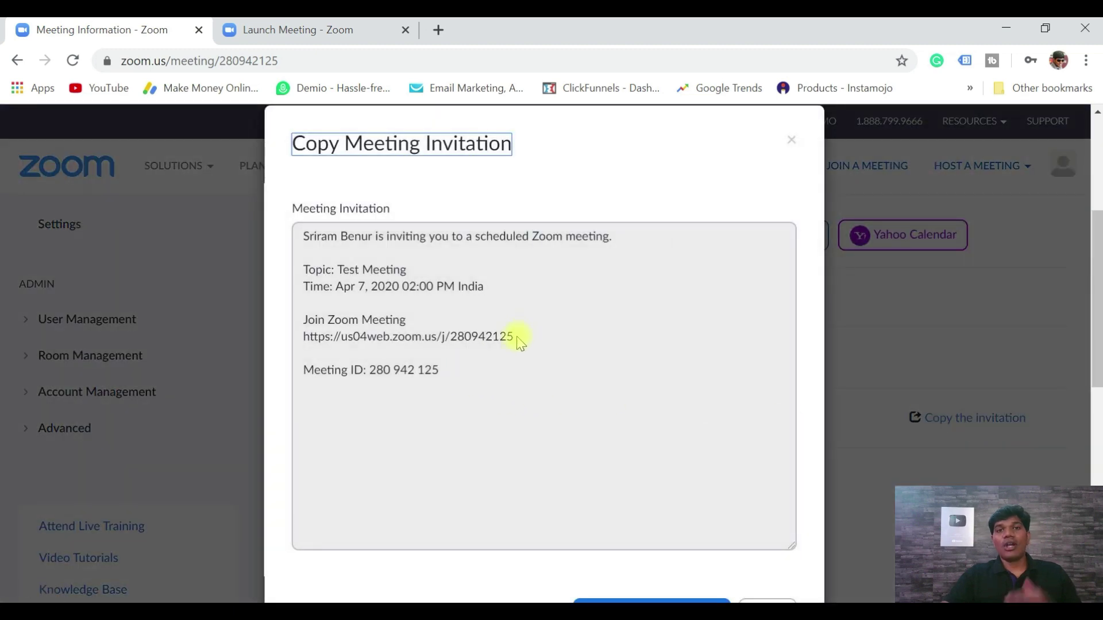
{"action": "left_click_drag", "start_coordinate": [521, 343], "coordinate": [307, 343]}
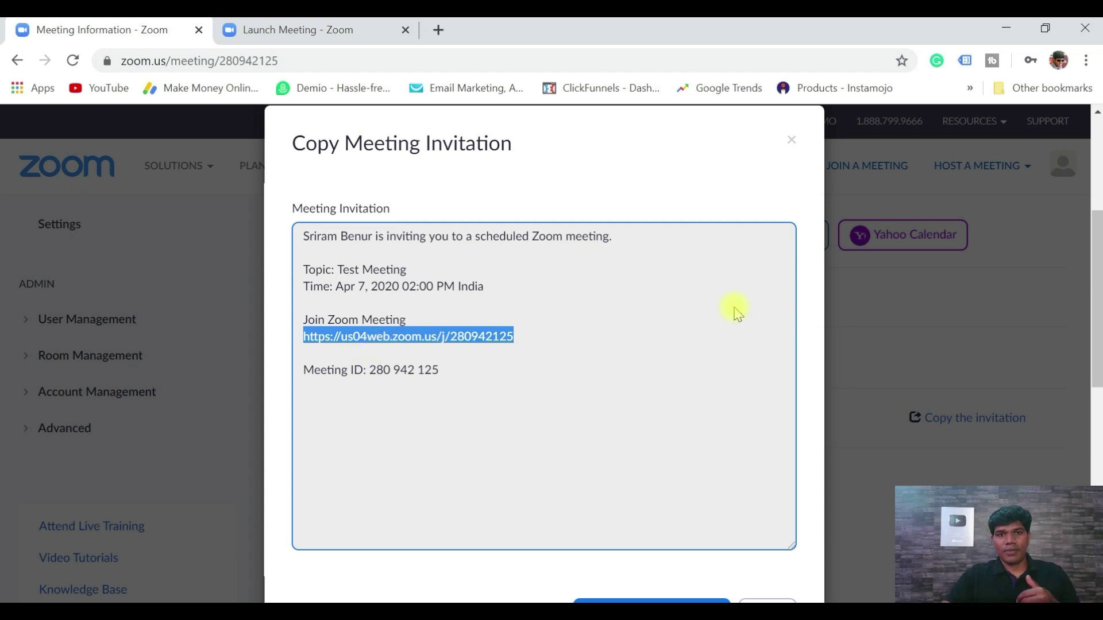
{"action": "scroll", "coordinate": [837, 401], "scroll_direction": "down", "scroll_amount": 3}
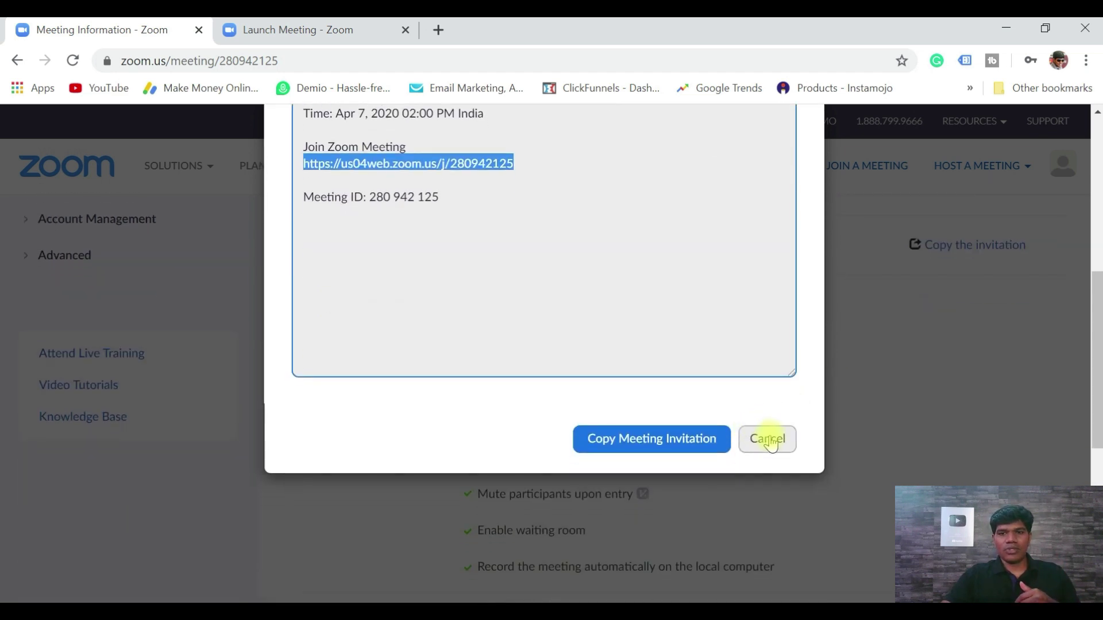
{"action": "left_click", "coordinate": [768, 443]}
{"action": "scroll", "coordinate": [816, 347], "scroll_direction": "up", "scroll_amount": 2}
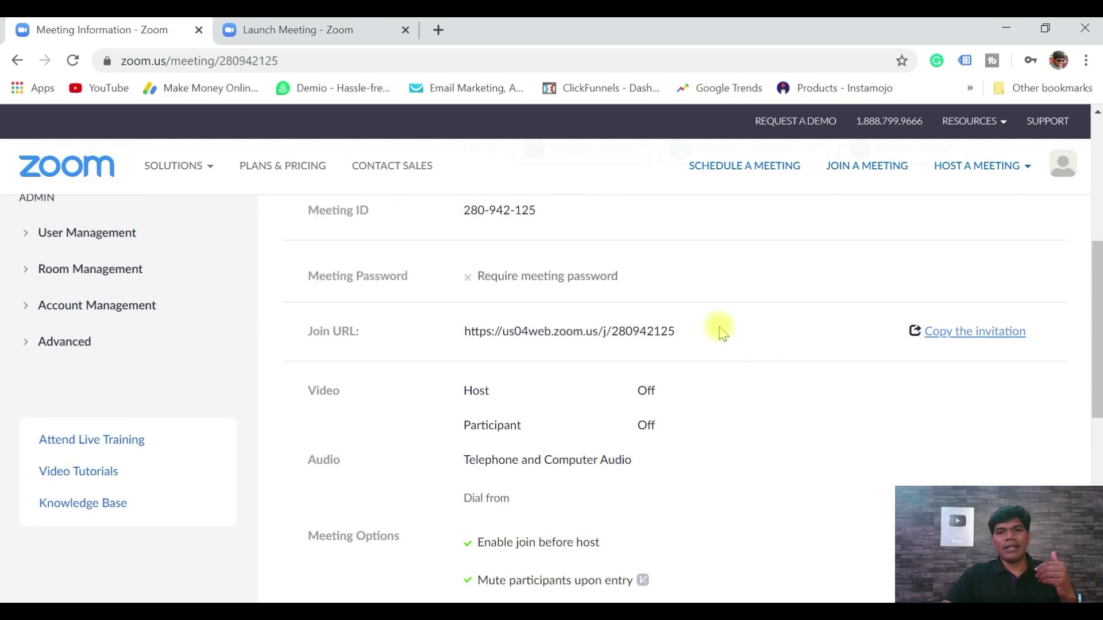
{"action": "left_click_drag", "start_coordinate": [465, 332], "coordinate": [675, 333]}
{"action": "left_click", "coordinate": [680, 347]}
{"action": "triple_click", "coordinate": [672, 332]}
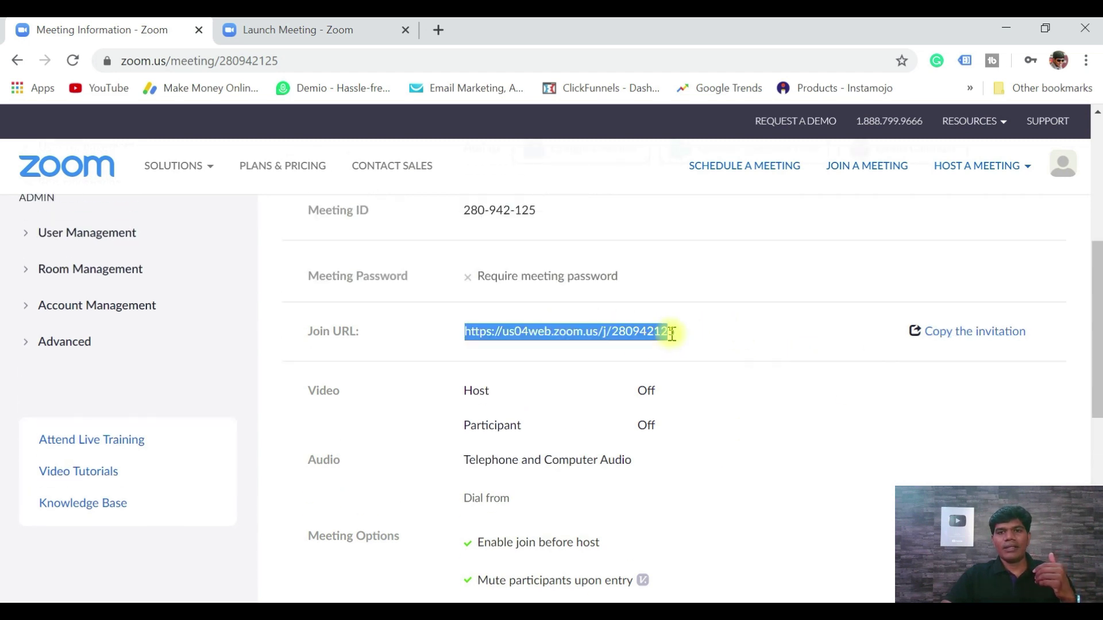